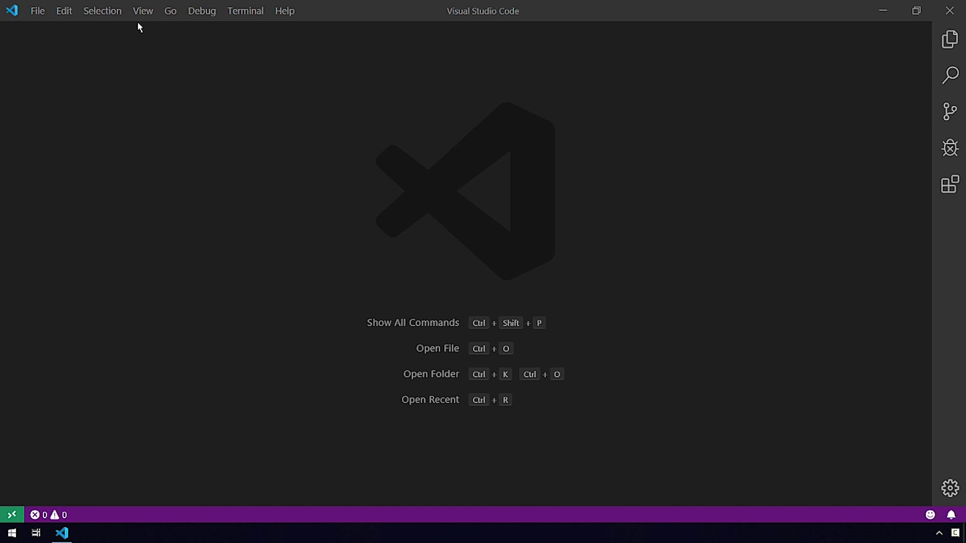
Bring up an integrated terminal and switch the shell to the D: drive.
click(138, 13)
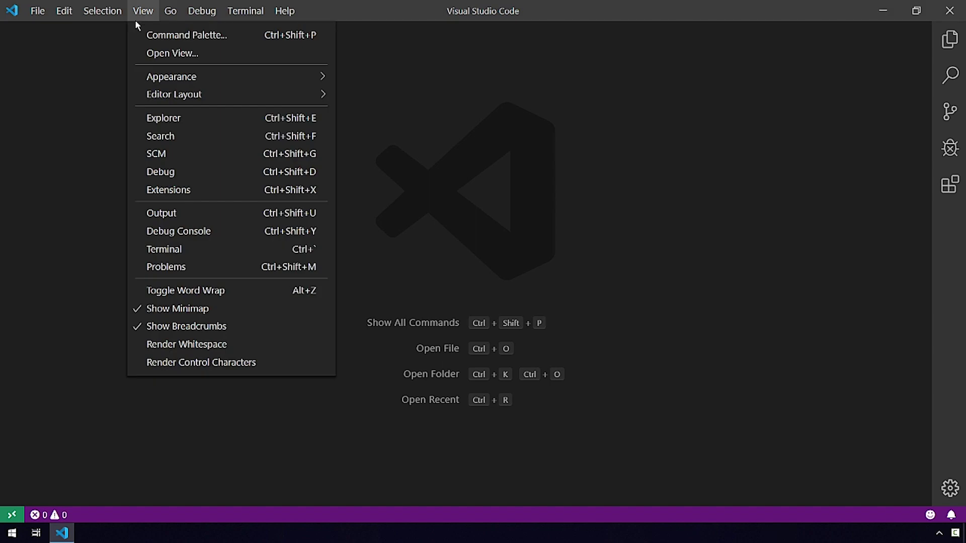
click(140, 249)
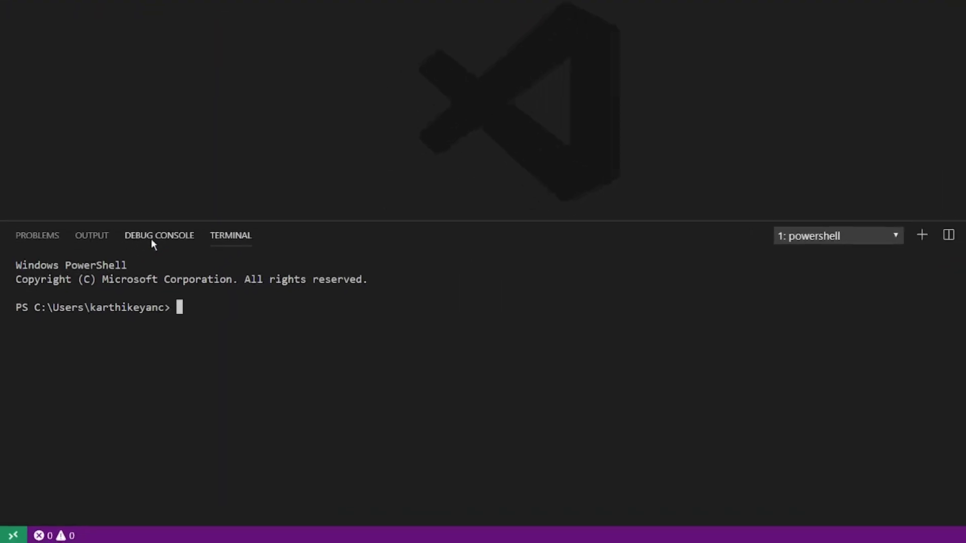
text(d:)
key(Return)
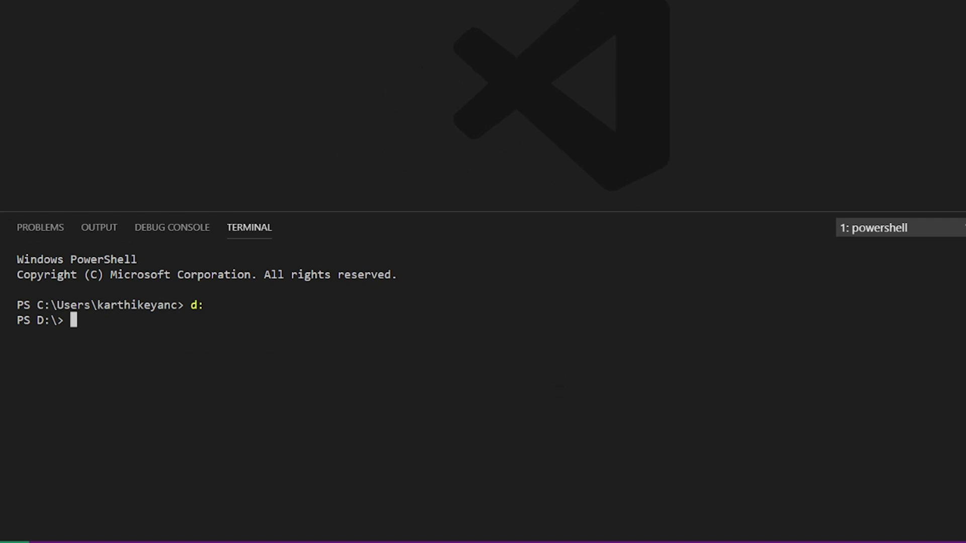
text(npm install -g create-react-app)
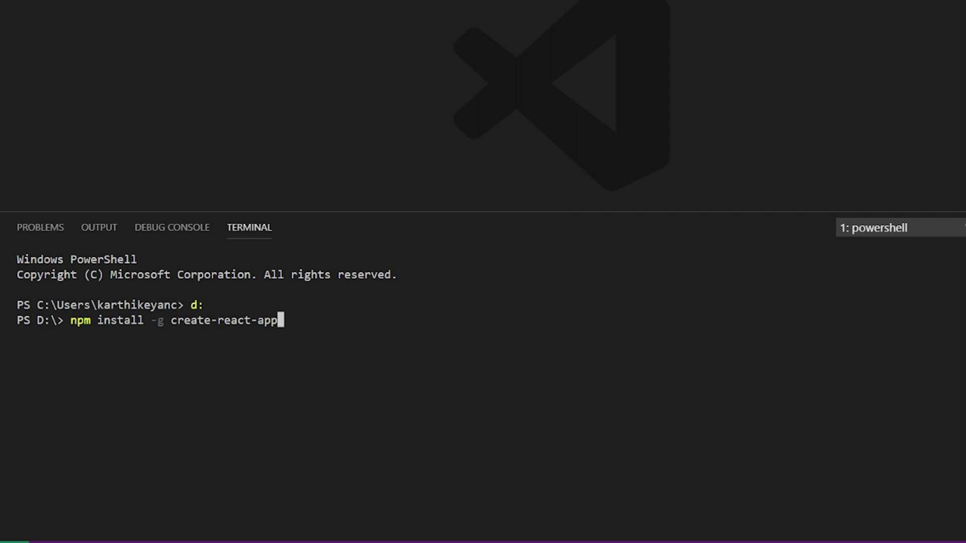
Generate the TypeScript React project my-app with create-react-app my-app --typescript.
key(BackSpace)
key(BackSpace)
key(BackSpace)
key(BackSpace)
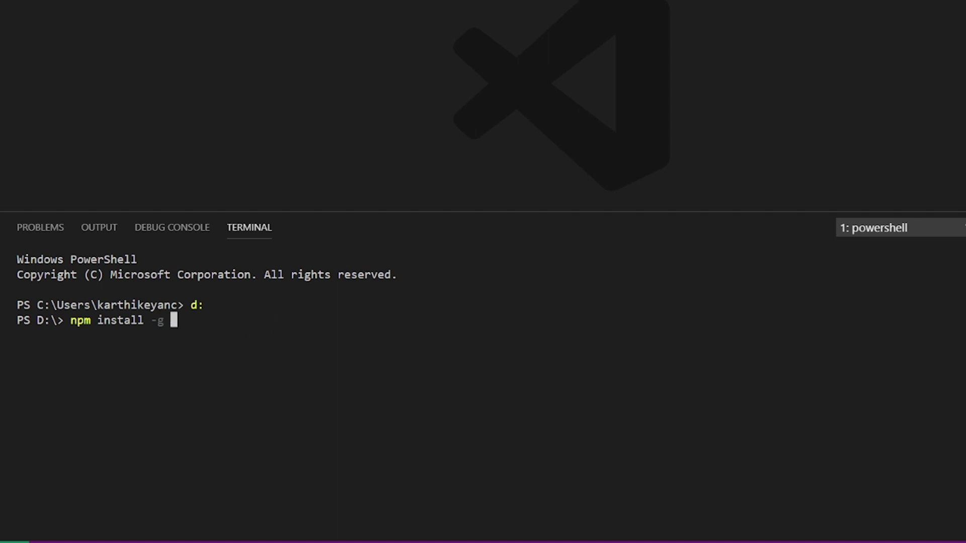
key(BackSpace)
key(BackSpace)
key(BackSpace)
text(create)
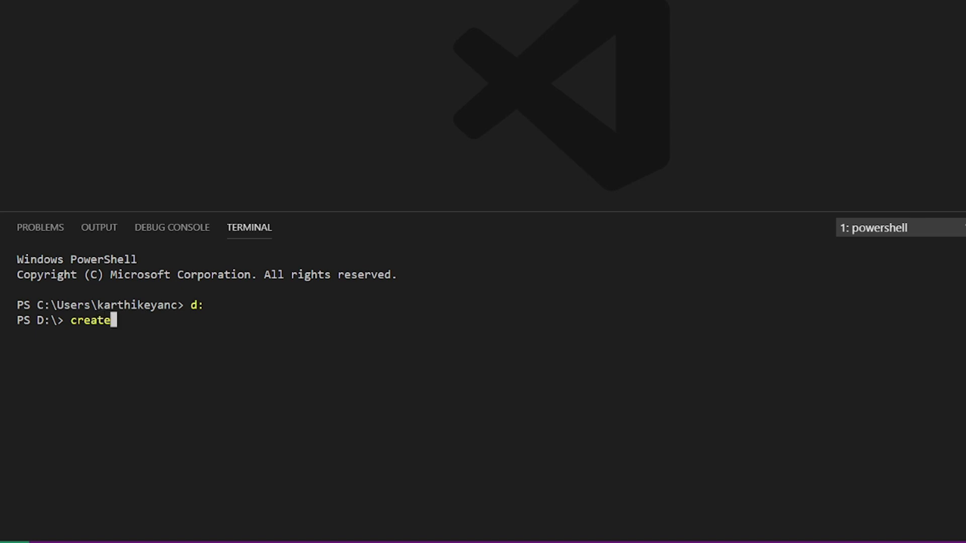
text(-react-ap)
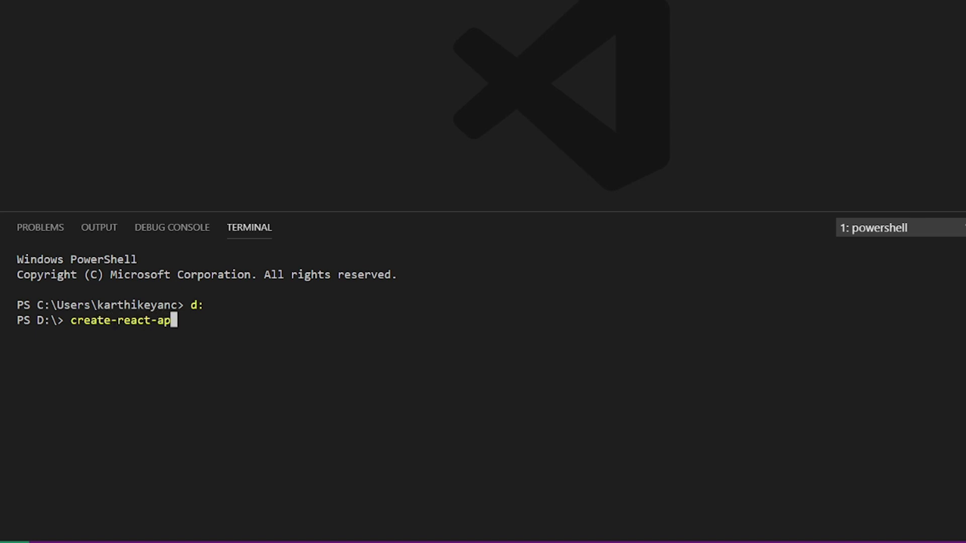
text(p my-app )
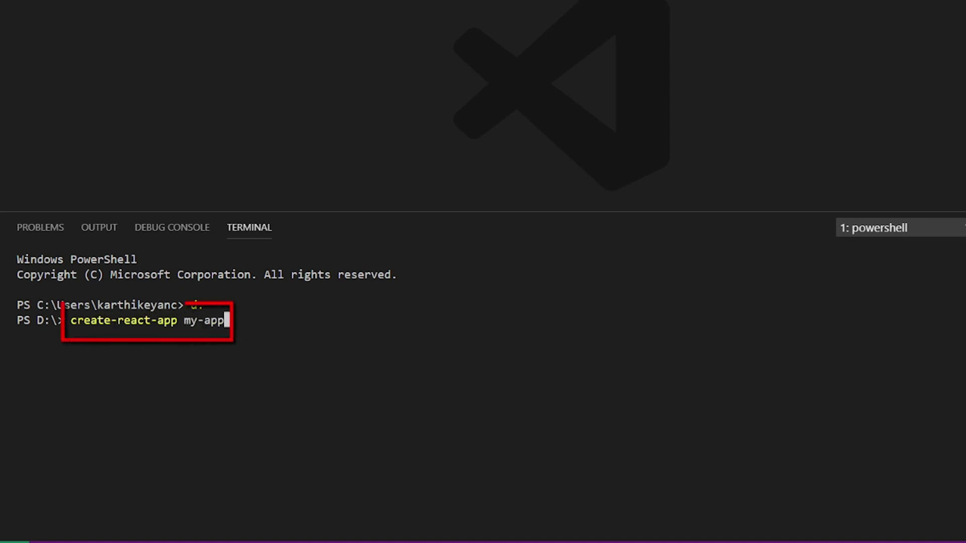
text(--type)
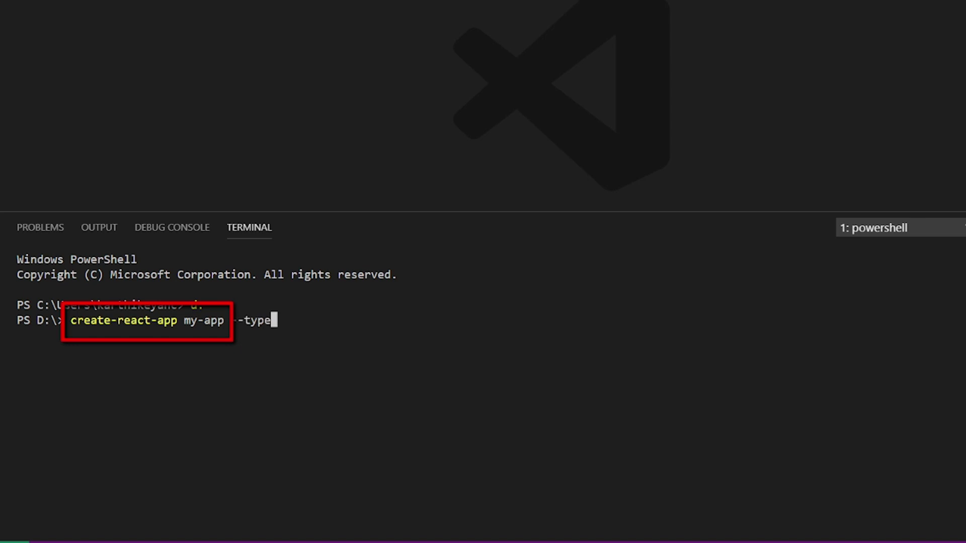
text(script)
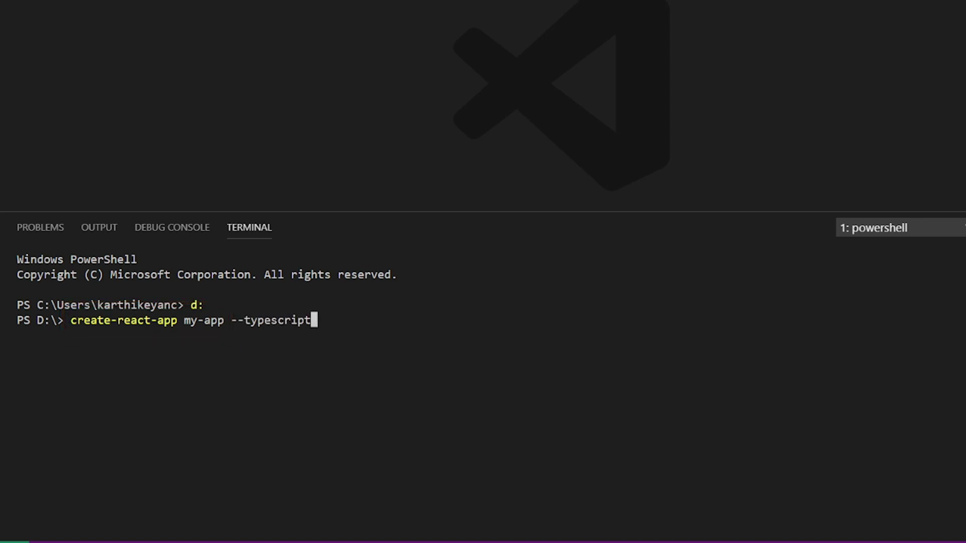
key(Return)
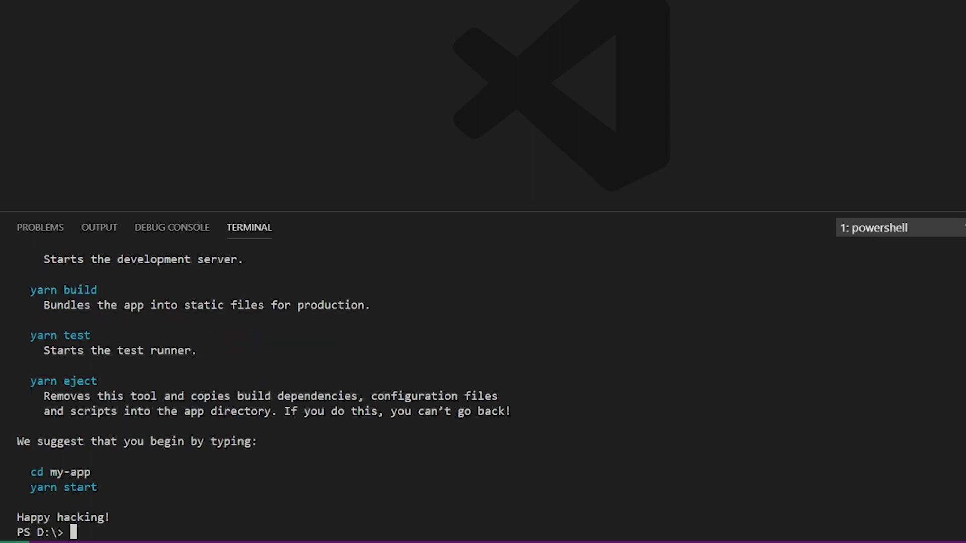
text(cd my-app)
Run cd my-app, npm install and npm start to serve the app at localhost:3000.
key(Return)
text(n)
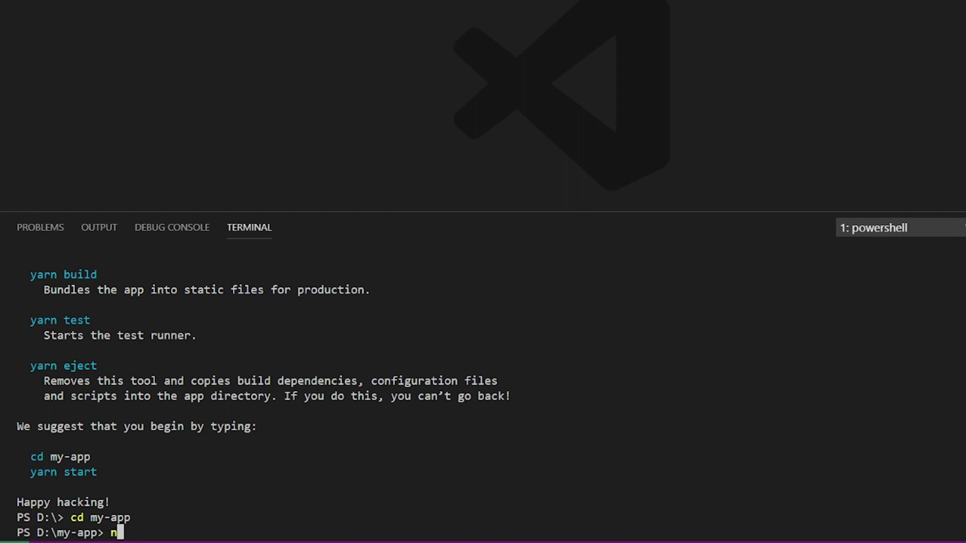
text(pm install)
key(Return)
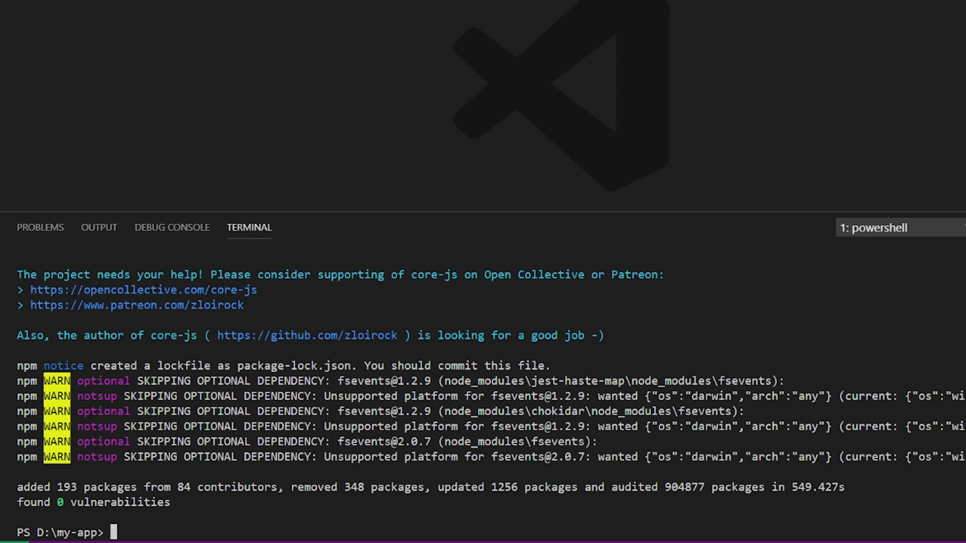
text(np)
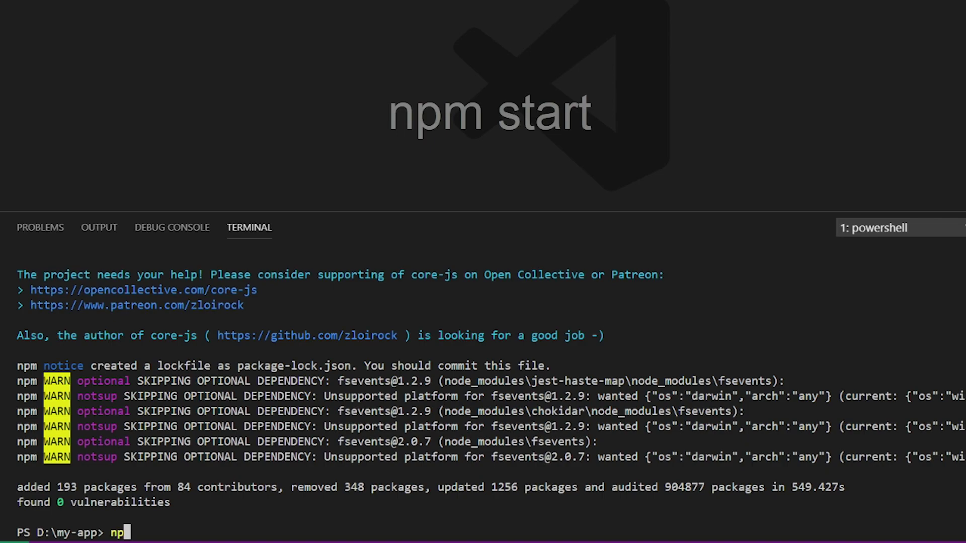
text(m start)
key(Return)
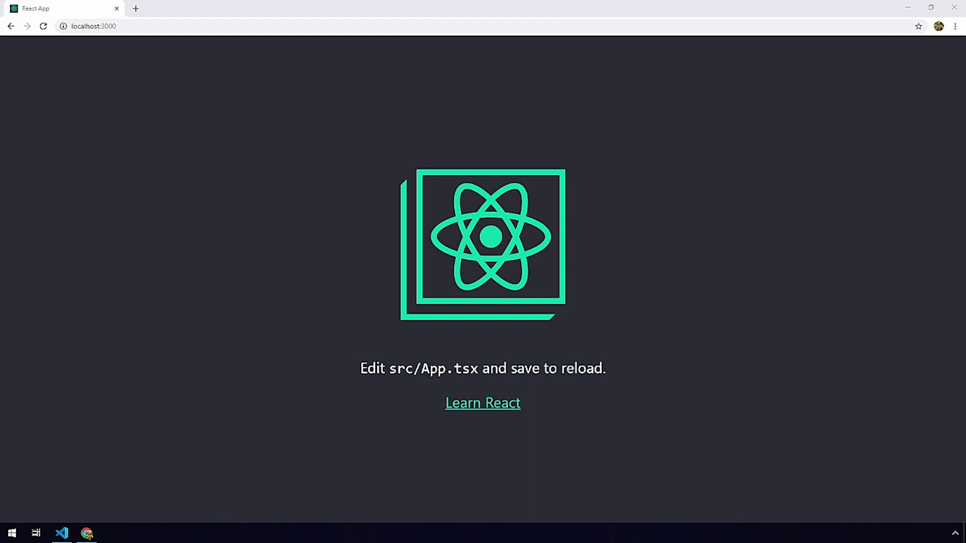
Strip App.tsx down to an empty div and remove the logo import line.
key(alt+Tab)
key(ctrl+shift+e)
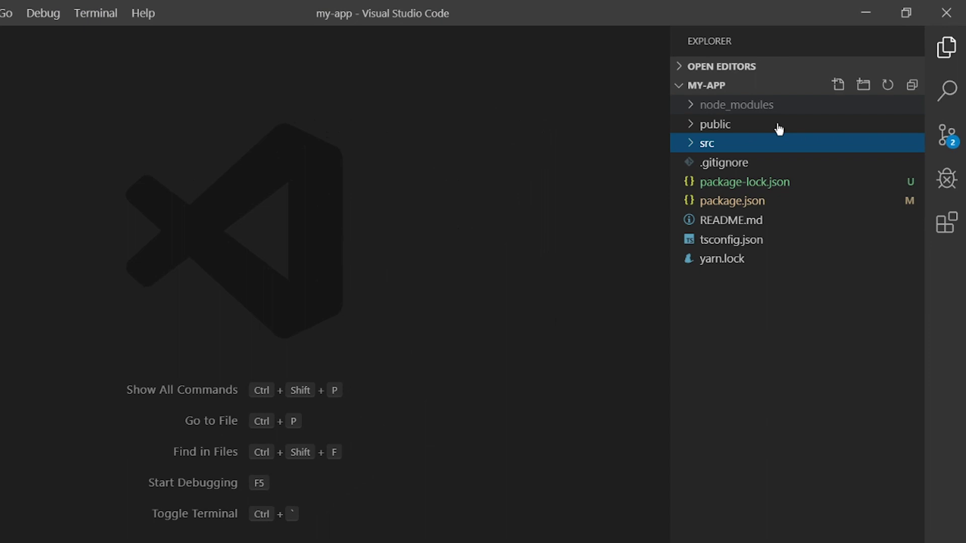
click(759, 143)
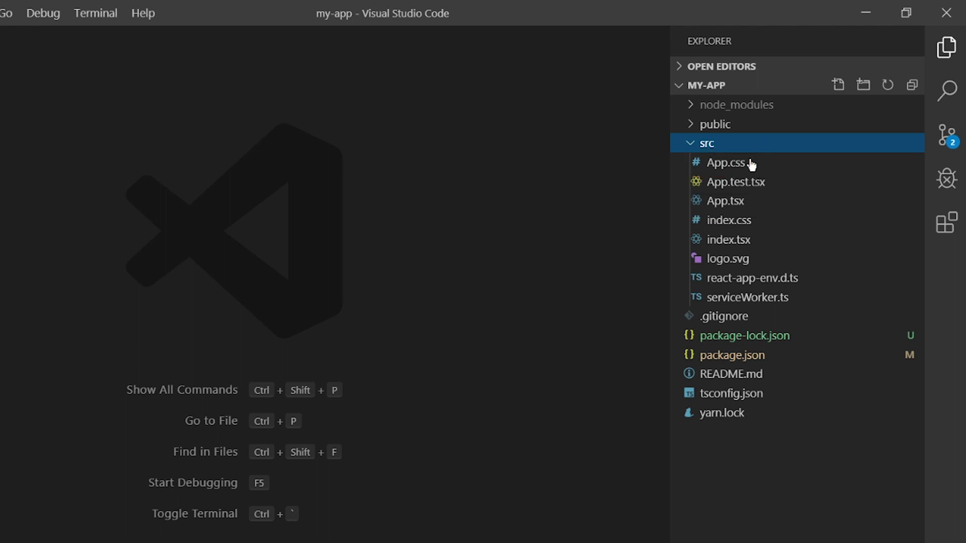
click(738, 202)
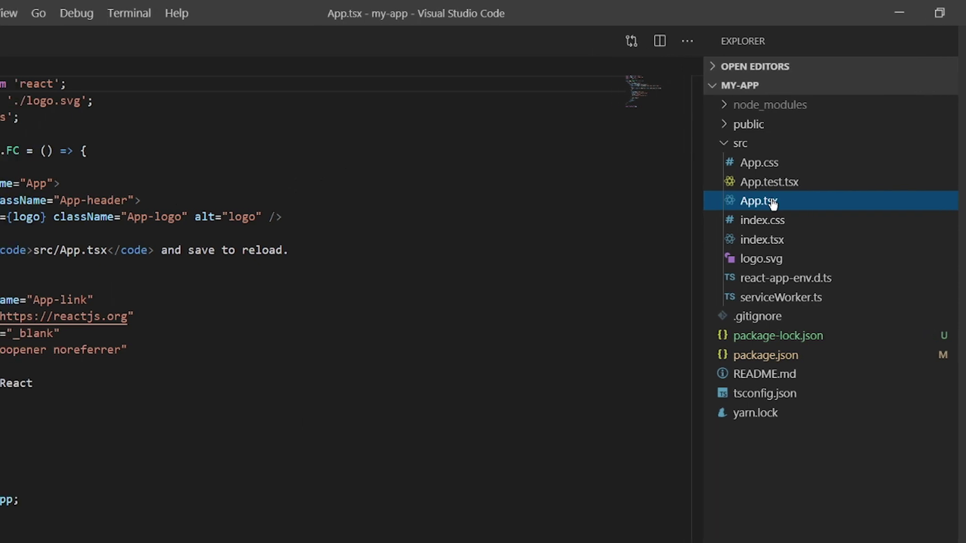
mouse_move(161, 415)
mouse_down()
mouse_move(228, 184)
mouse_move(115, 184)
mouse_up()
key(BackSpace)
key(BackSpace)
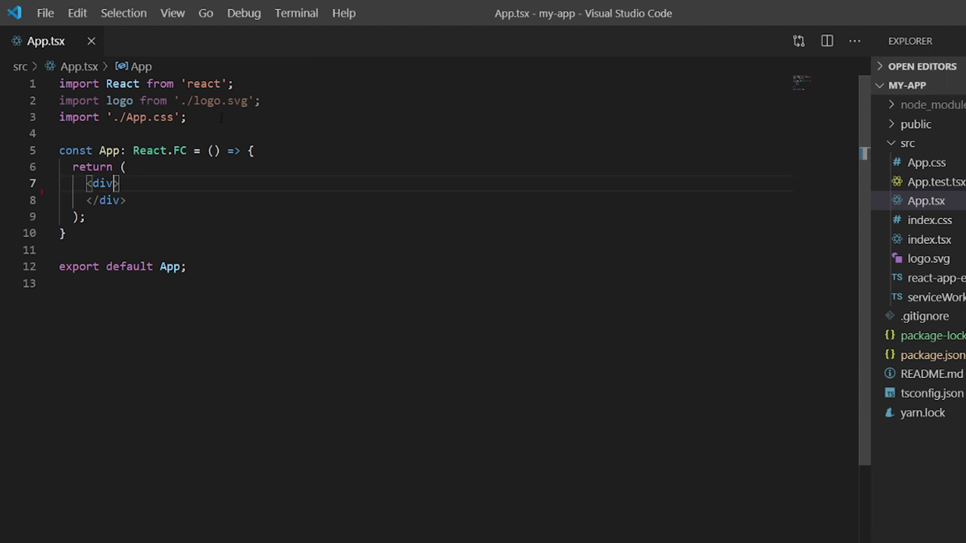
click(271, 102)
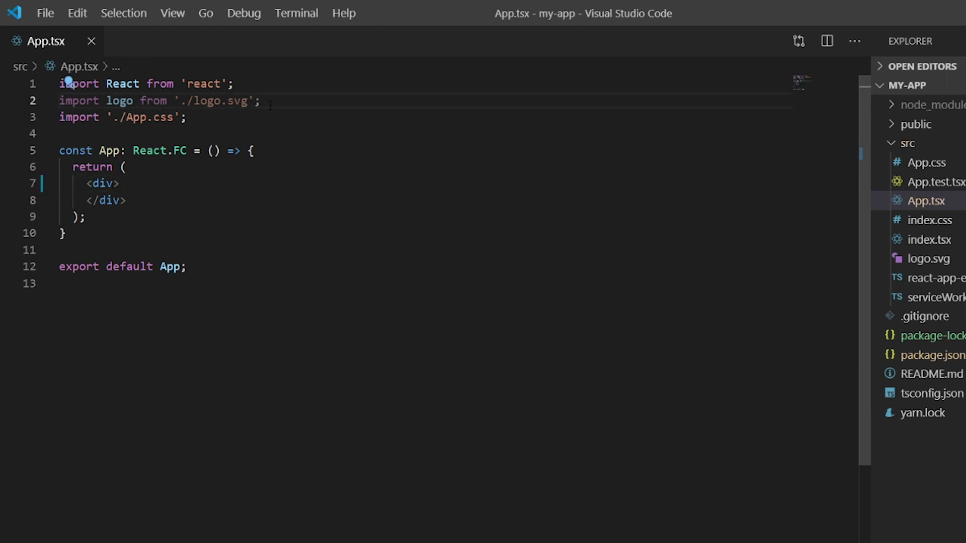
shift+click(268, 85)
key(BackSpace)
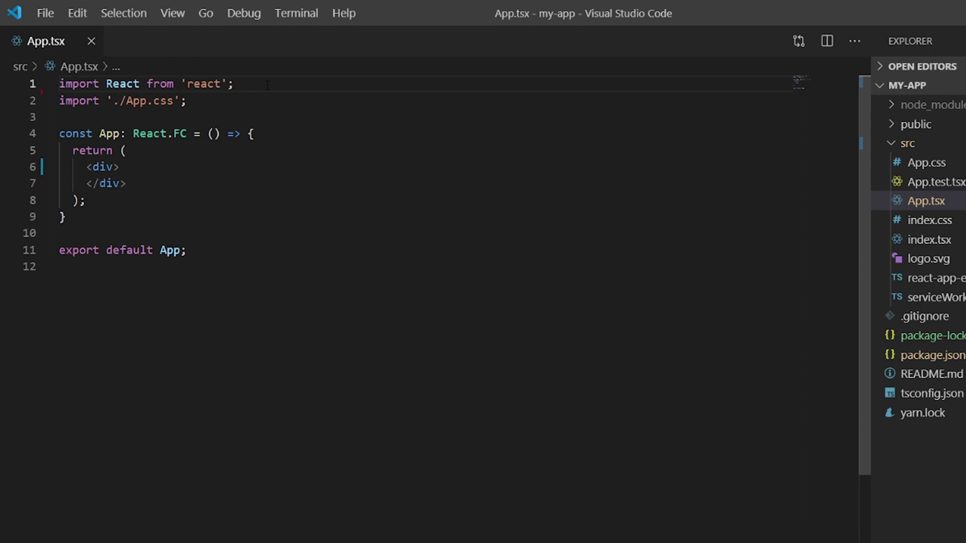
Select and delete every default style in App.css.
click(926, 162)
click(719, 181)
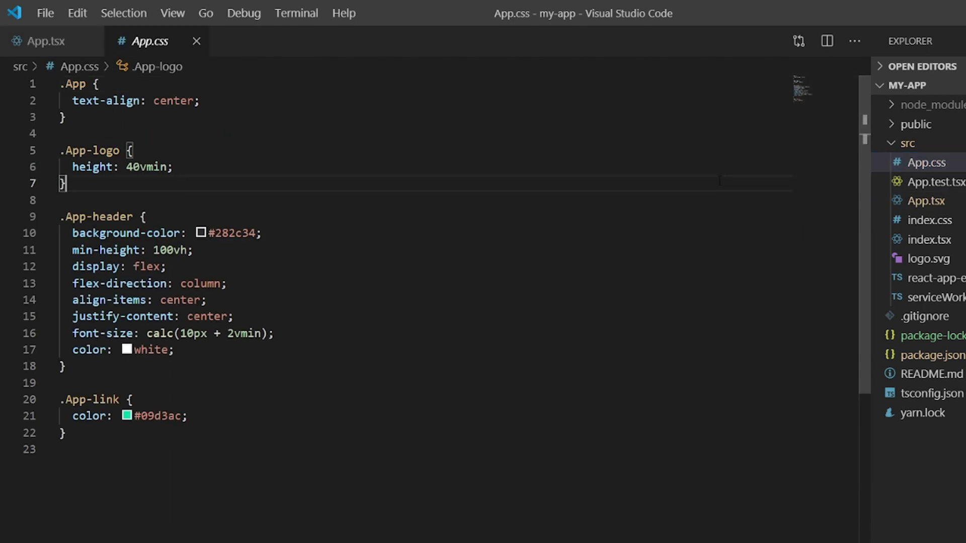
key(ctrl+a)
key(BackSpace)
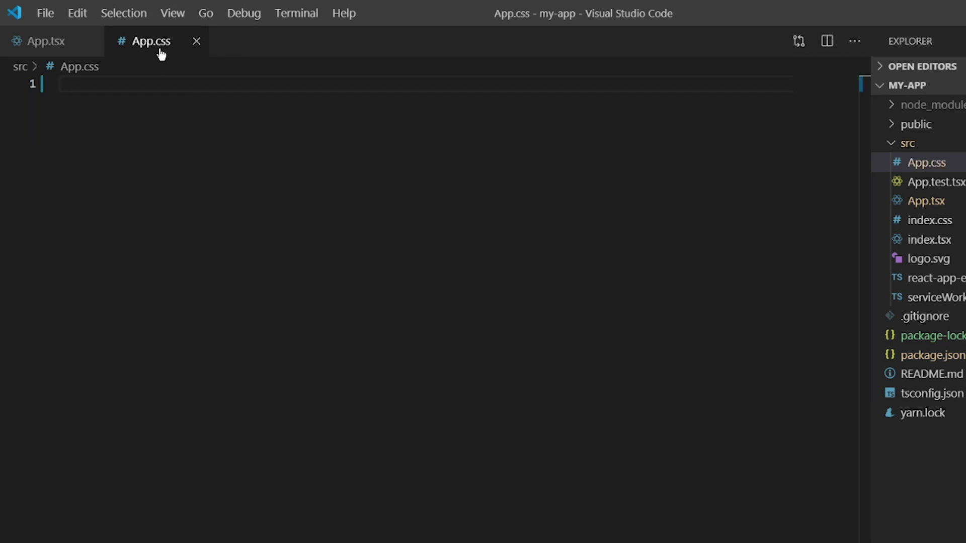
click(174, 16)
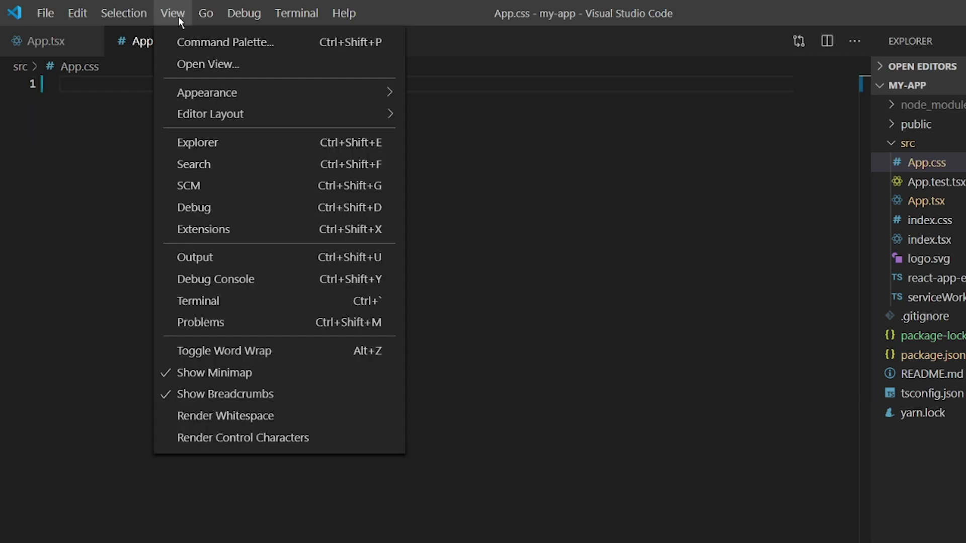
click(187, 310)
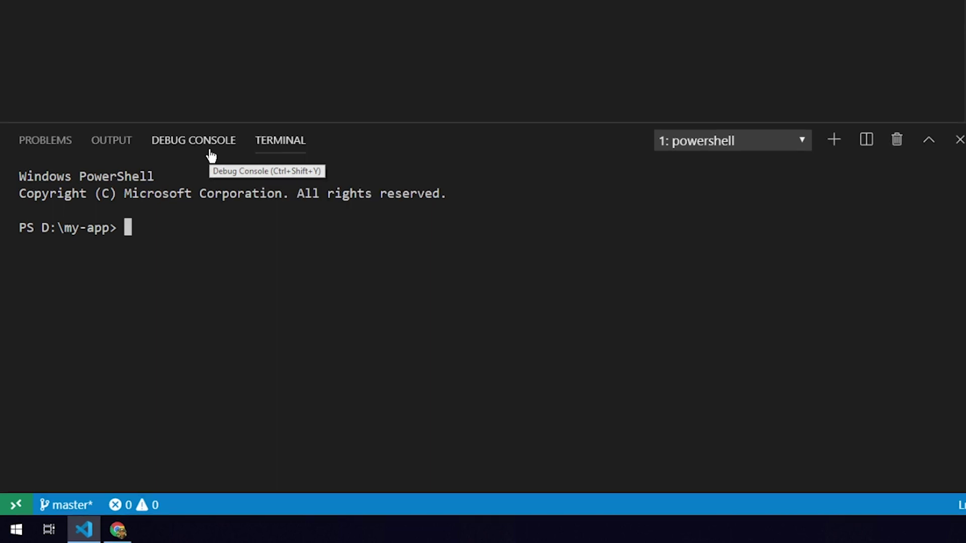
text(npm install @syncfu)
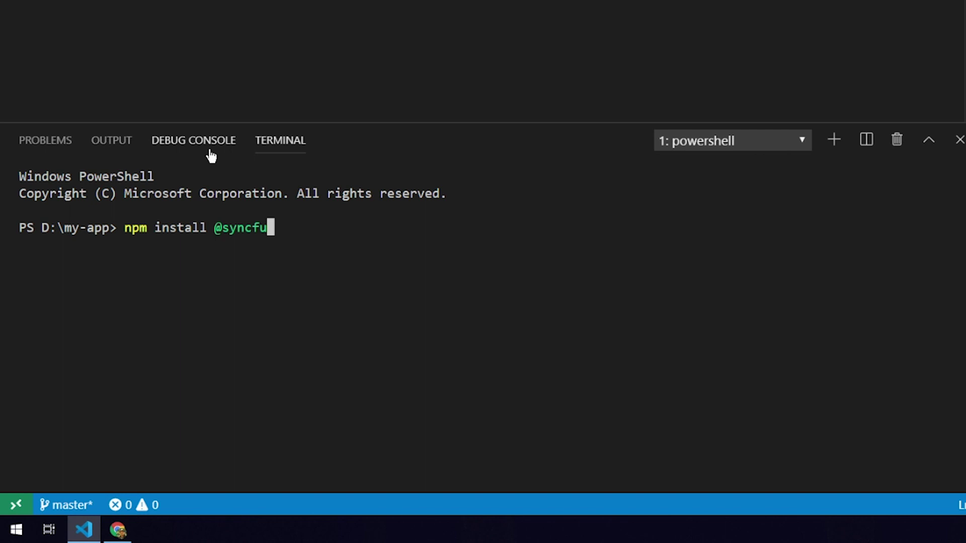
text(sion/ej2-react)
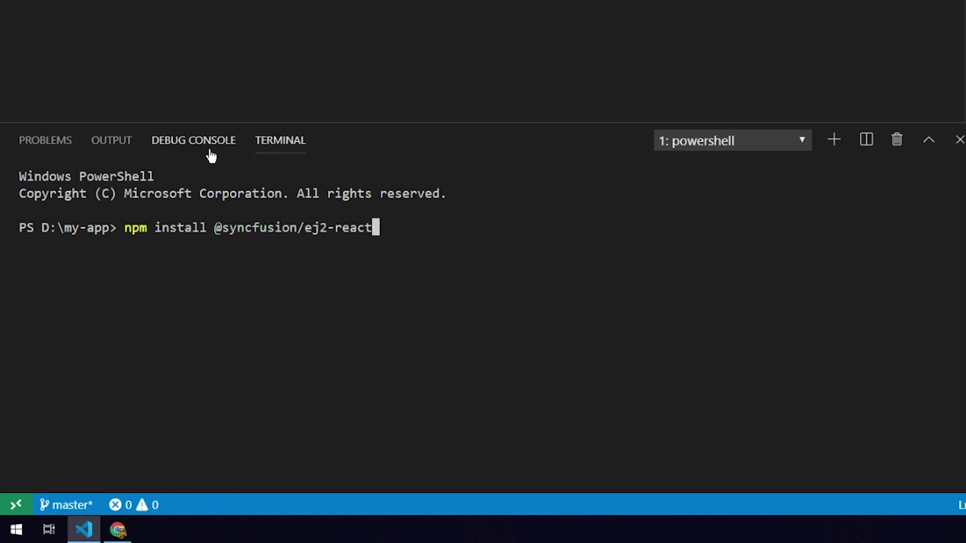
text(-grids --sa)
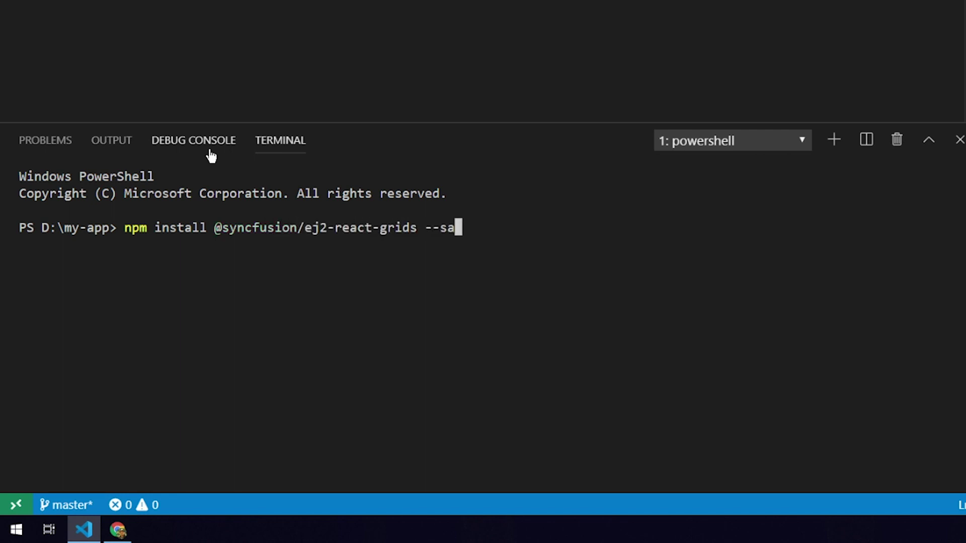
text(ve)
key(Return)
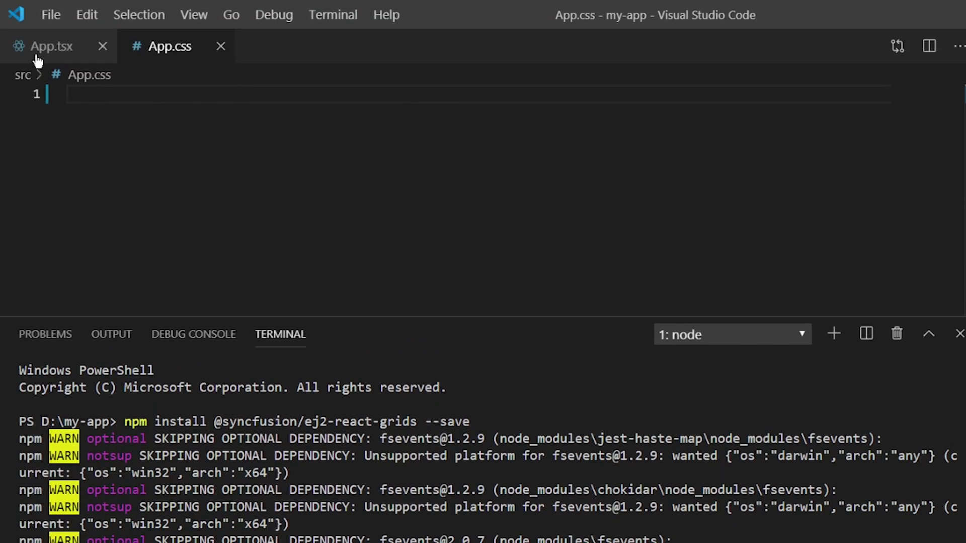
click(35, 49)
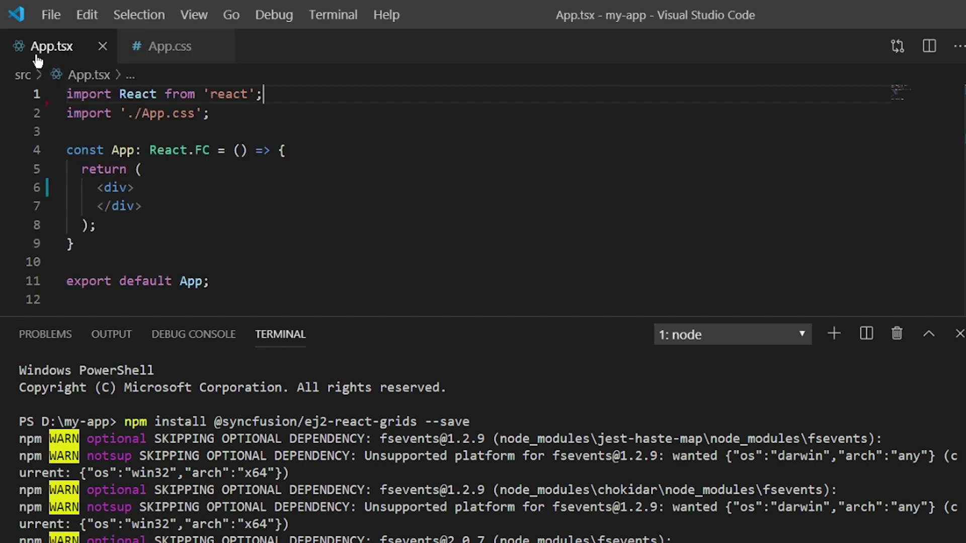
key(ctrl+j)
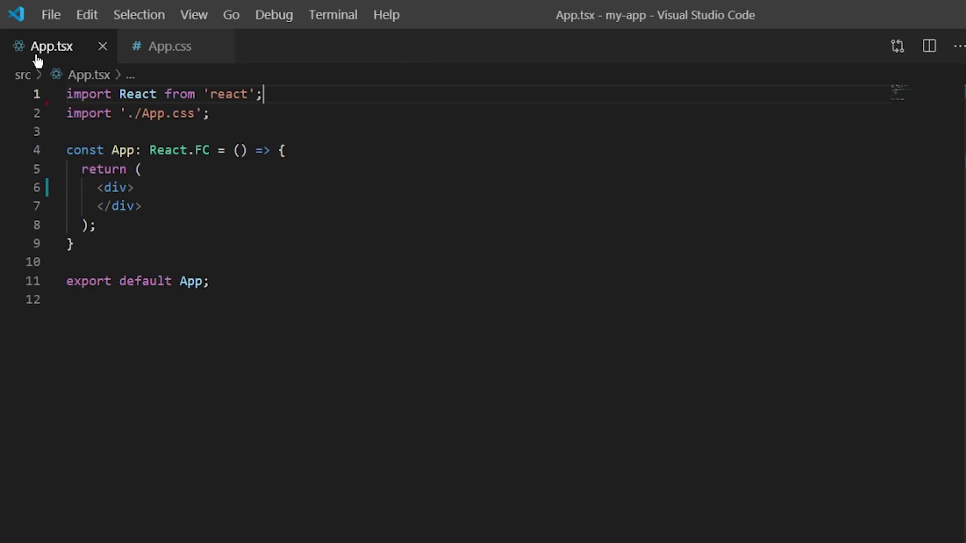
key(Return)
text(import { GridComponent } from '@syncfusion/ej2-react-grids';)
text(<GridComponent />)
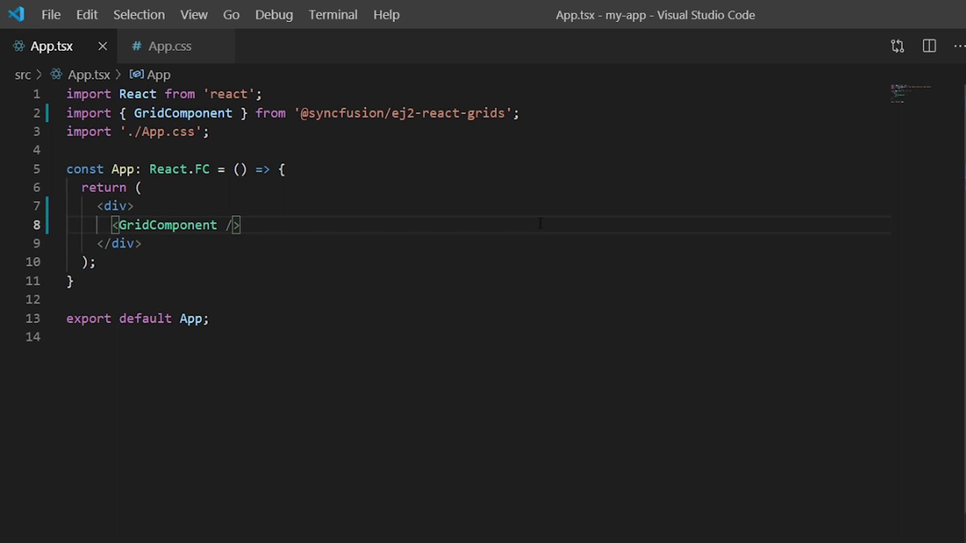
click(174, 52)
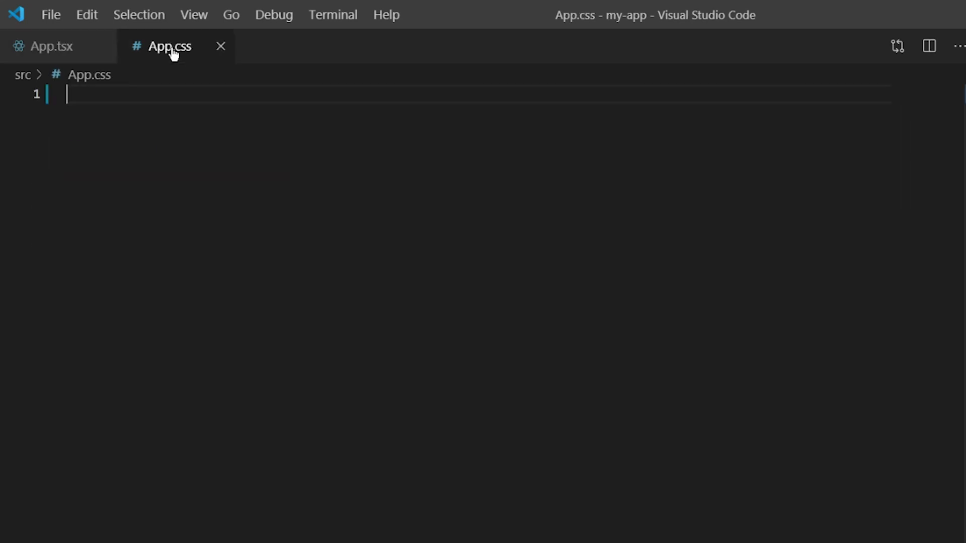
text(@import url('https://cdn.syncfusion.com/ej2/material.css');)
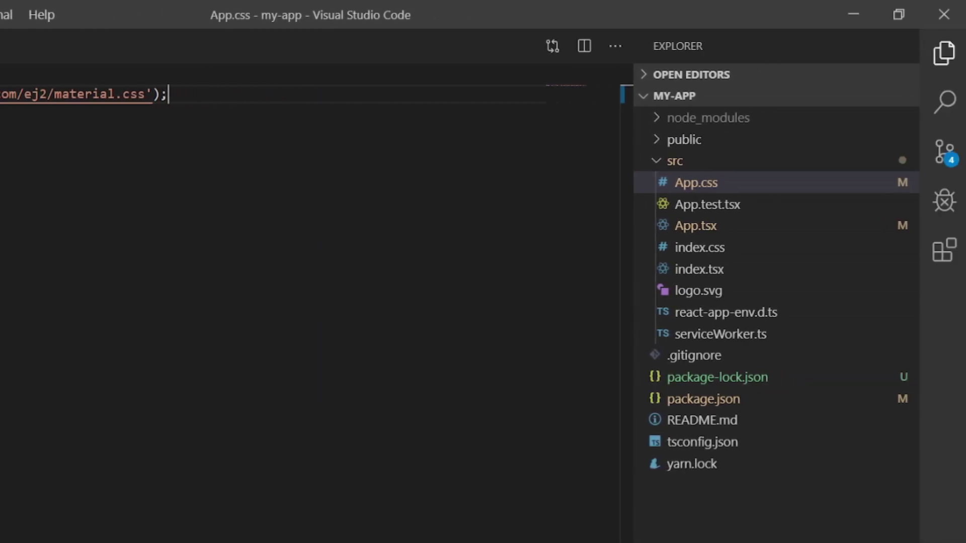
Create src/dataSource.json holding order records, starting with orders 10248 and 10249.
click(678, 173)
right_click(679, 169)
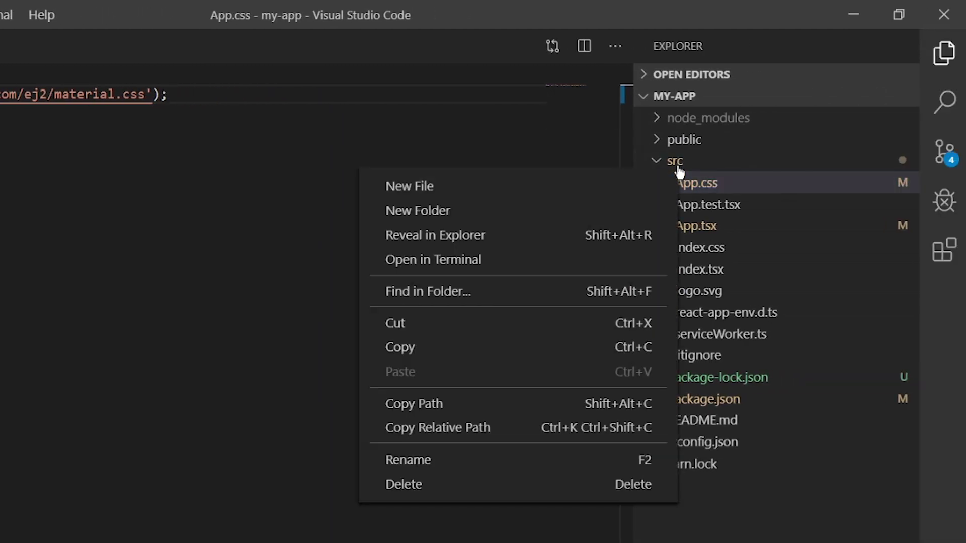
click(632, 186)
text(dataSource.)
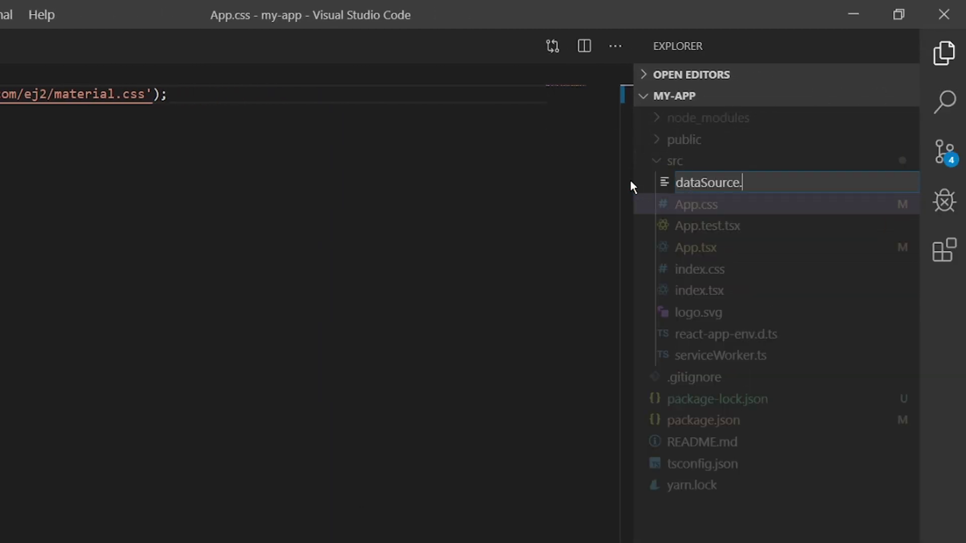
text(json)
key(Return)
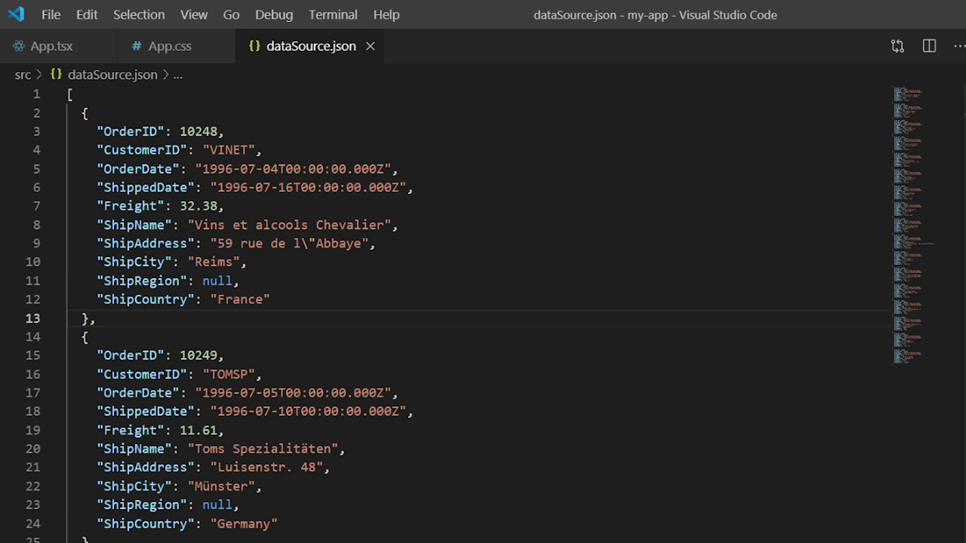
Import data from './dataSource.json', set dataSource={data} on GridComponent, and add 10% div margins.
click(38, 47)
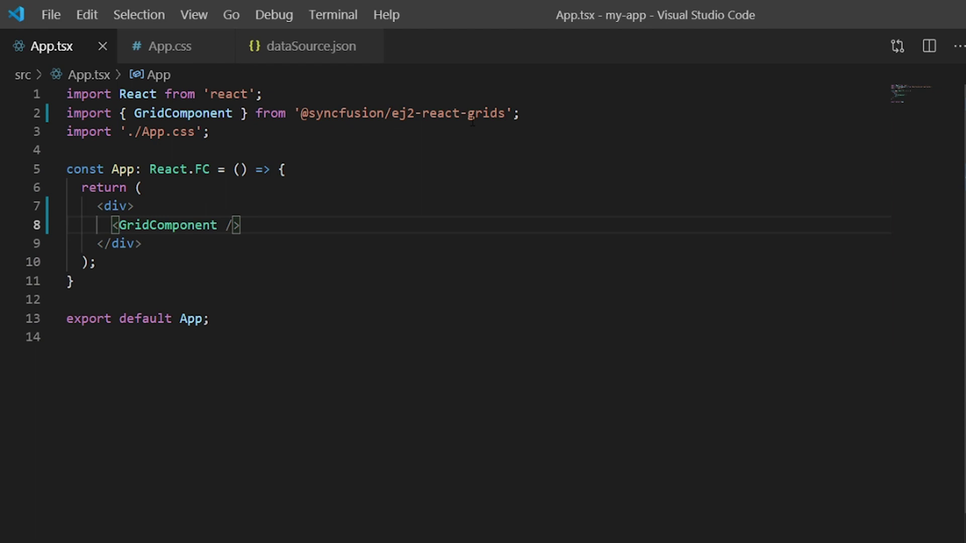
click(528, 114)
key(Return)
text(import data from './dataSource.json')
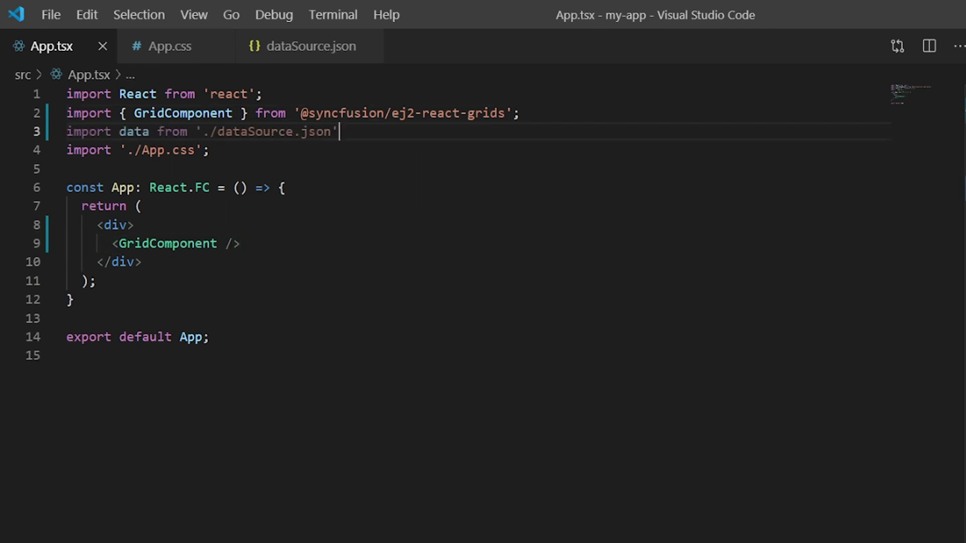
text(;)
click(218, 243)
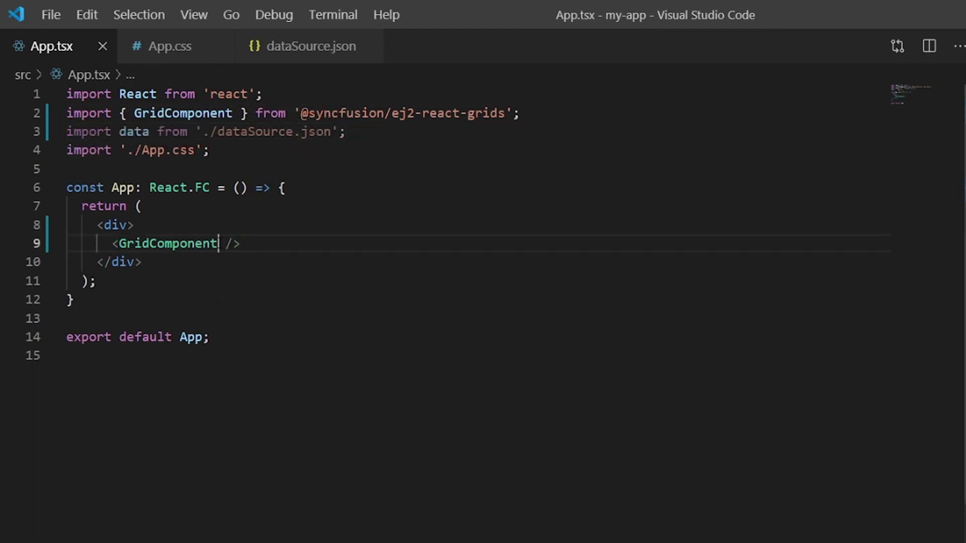
text(dataSource={data)
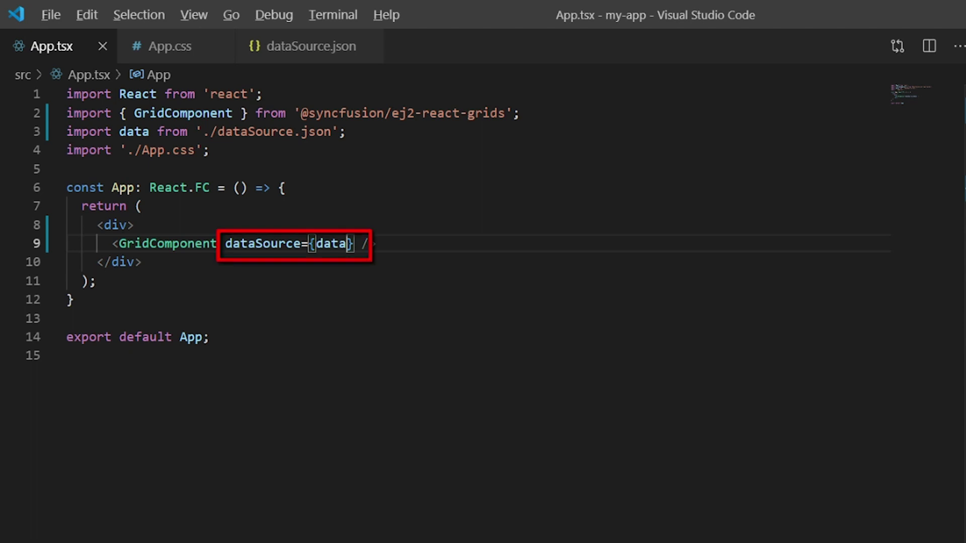
click(249, 337)
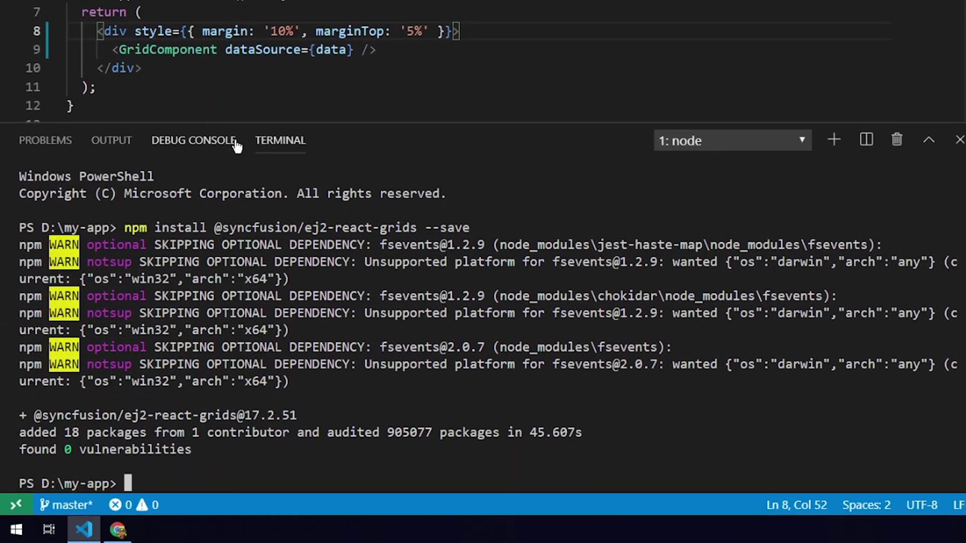
text(npm start)
Run npm start so the order grid renders at localhost:3000.
key(Return)
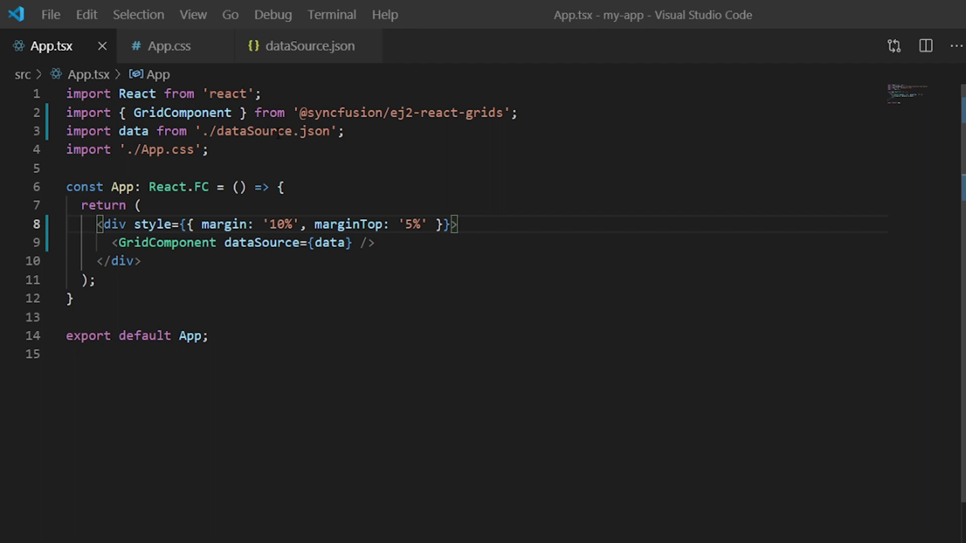
Import ColumnDirective and ColumnsDirective, then nest five columns, Invoice ID through Freight, in GridComponent.
click(232, 113)
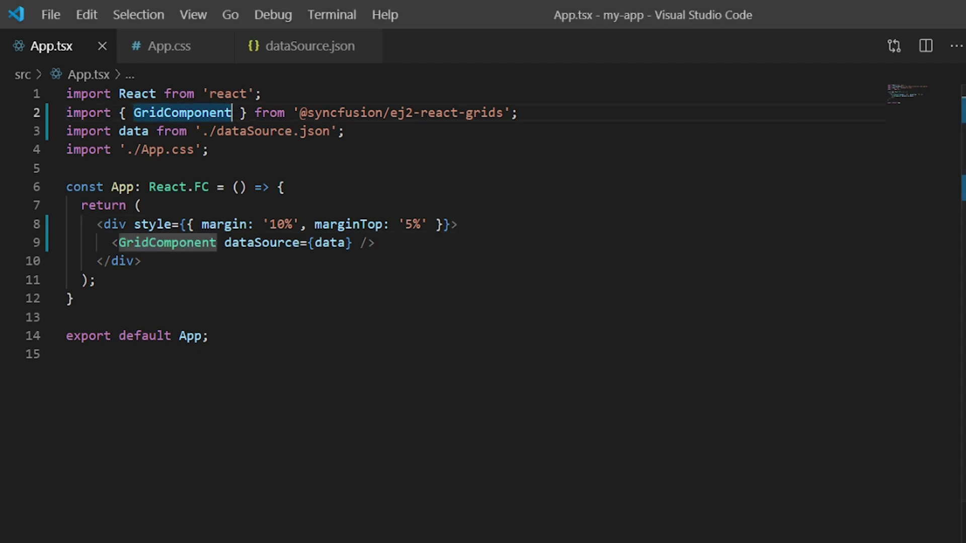
text(, )
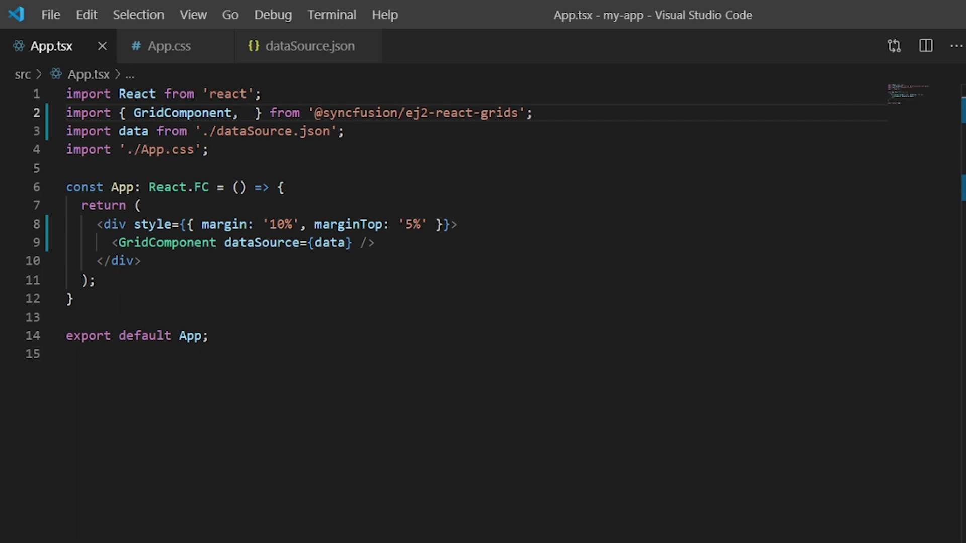
text(ColumnDire)
key(Return)
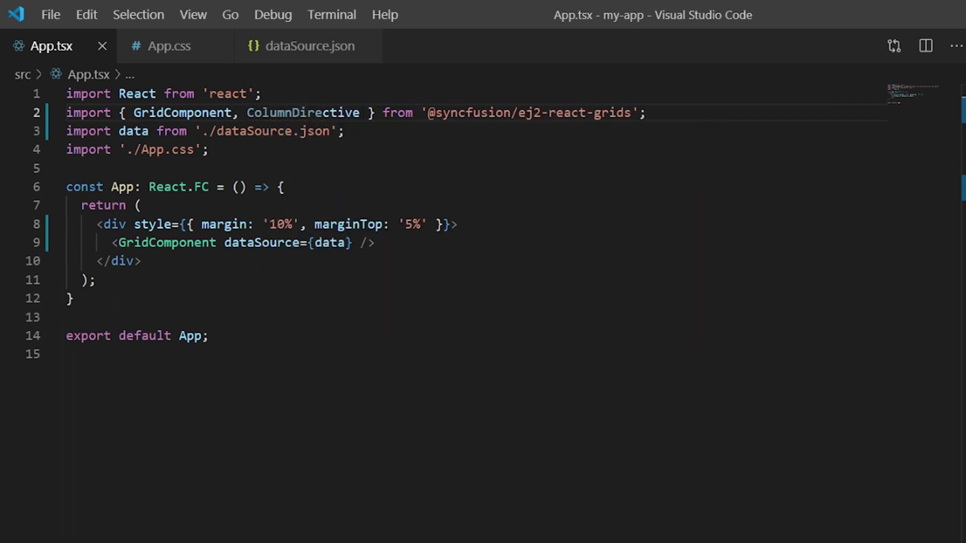
text(, Columns)
key(Return)
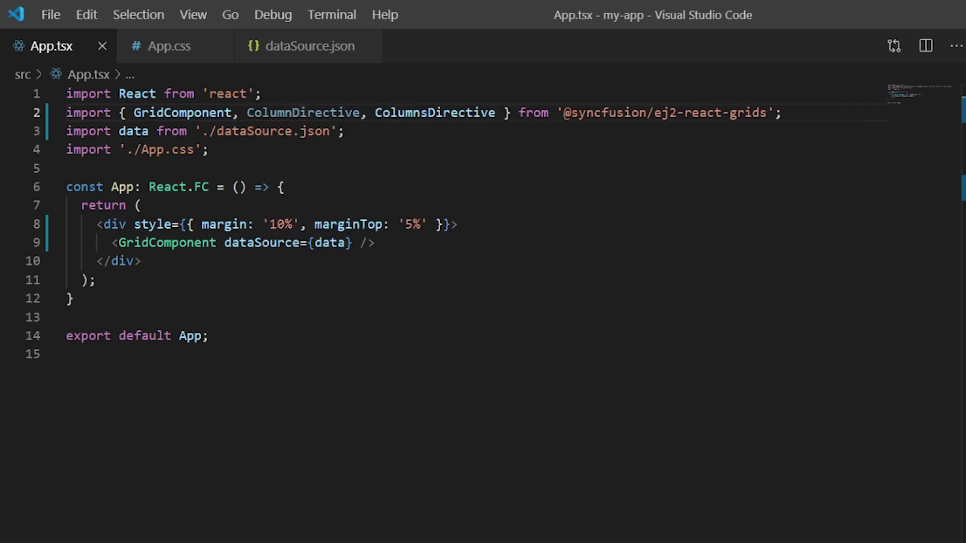
click(369, 242)
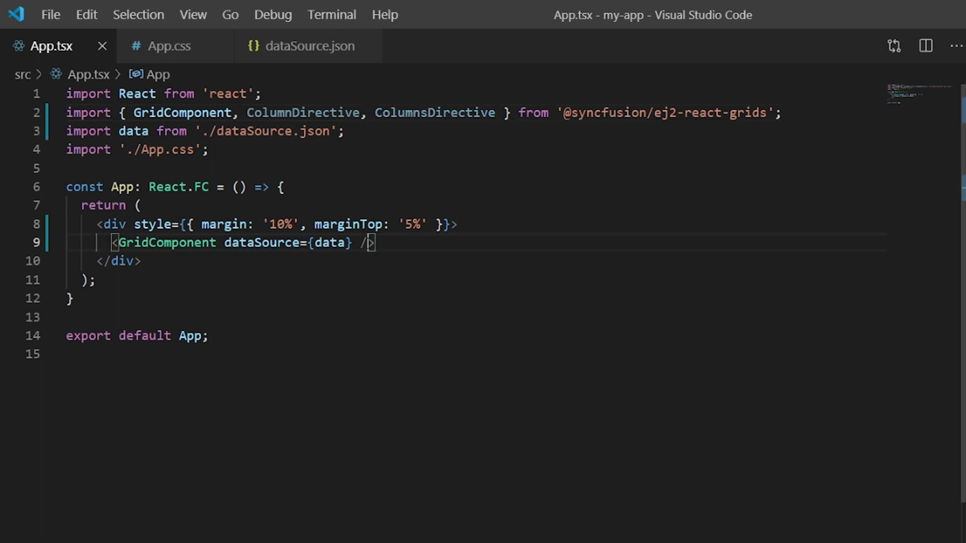
key(Return)
text(</GridComponent>)
text(<ColumnsDirective>           <ColumnDirective field='OrderID' headerText='Invoice ID' textAlign='Right' width='100' />           <ColumnDirective field='CustomerID' headerText='Customer ID' width='150' />           <ColumnDirective field='ShipCountry' headerText='Ship Country' />           <ColumnDirective field='ShipName' headerText='Ship Name' />           <ColumnDirective field='Freight' textAlign='Right' format='C2' width='100' />         </ColumnsDirective>)
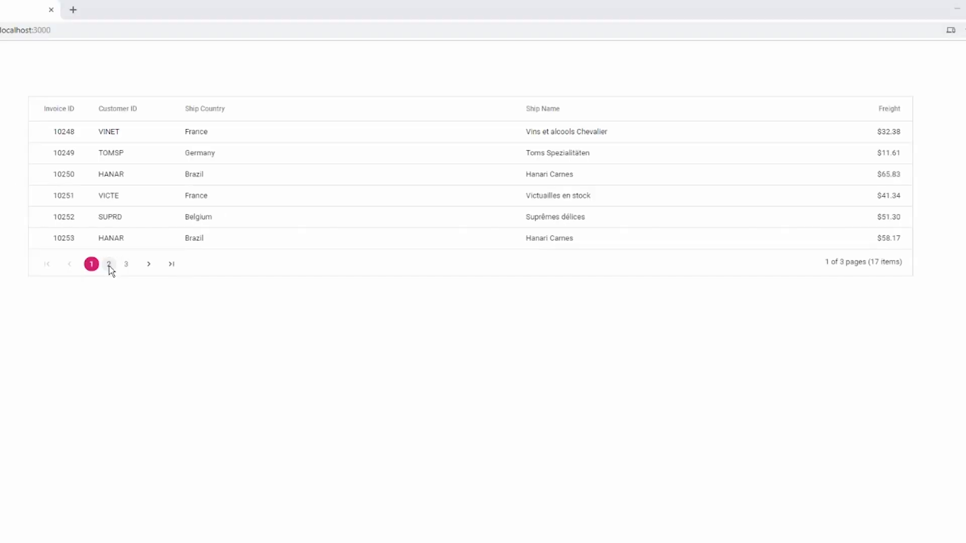
Page through the invoice grid: page 2, page 3, back to page 1, then page 2.
click(108, 265)
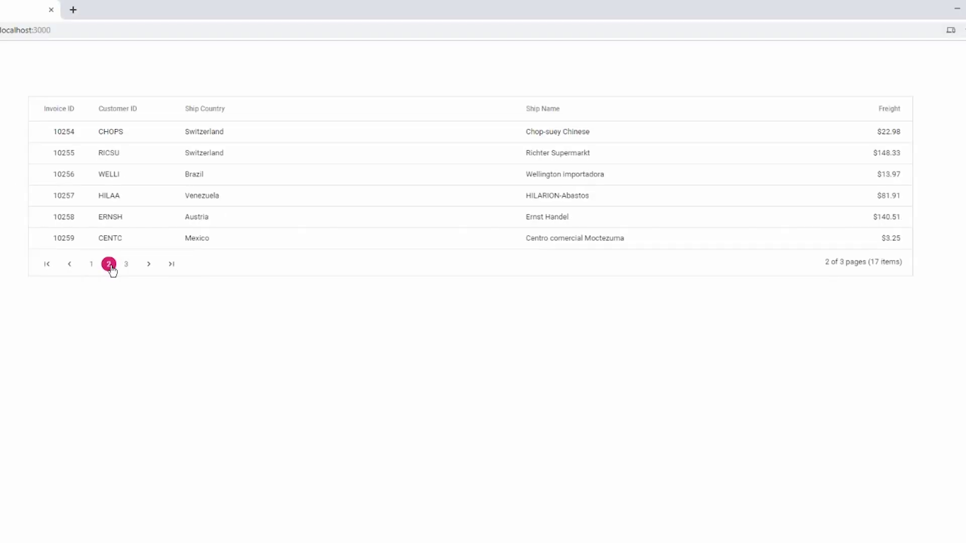
click(124, 265)
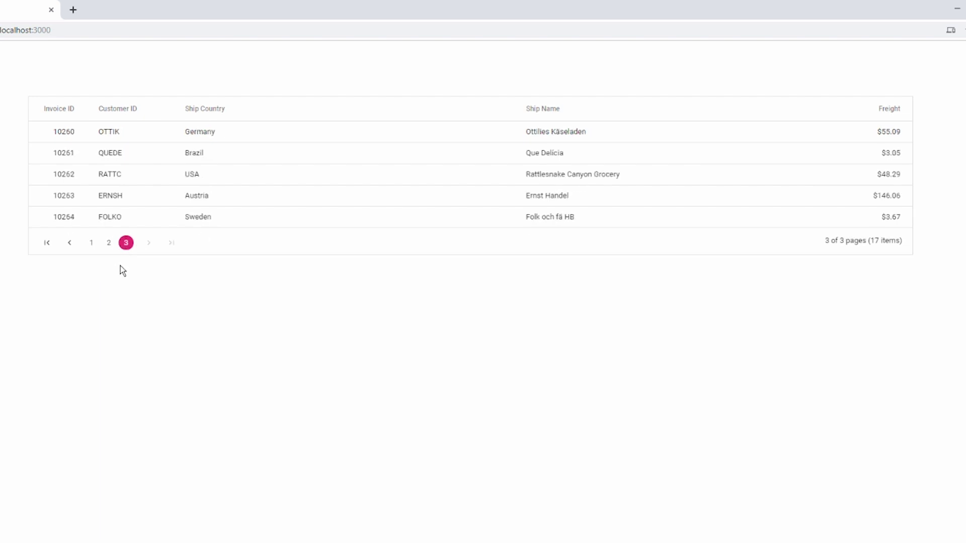
click(91, 243)
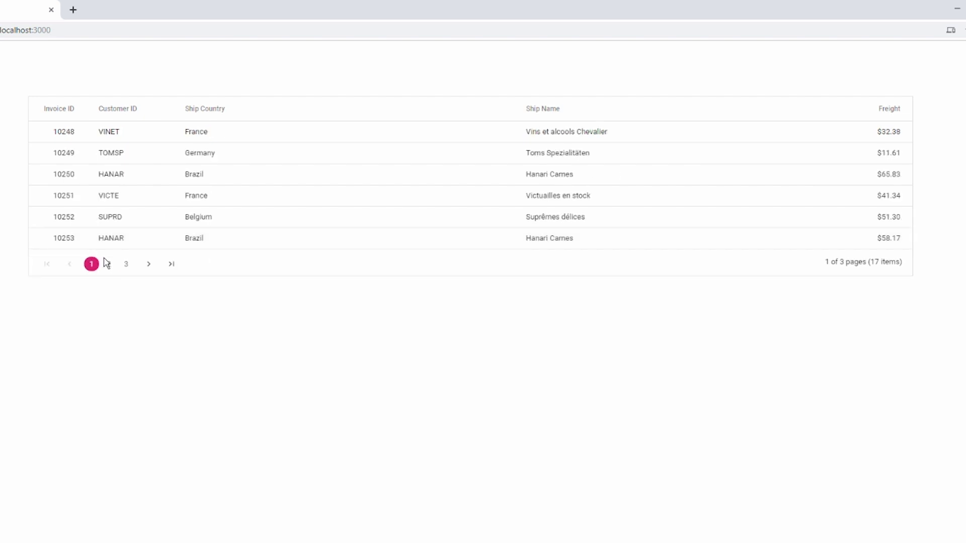
click(109, 265)
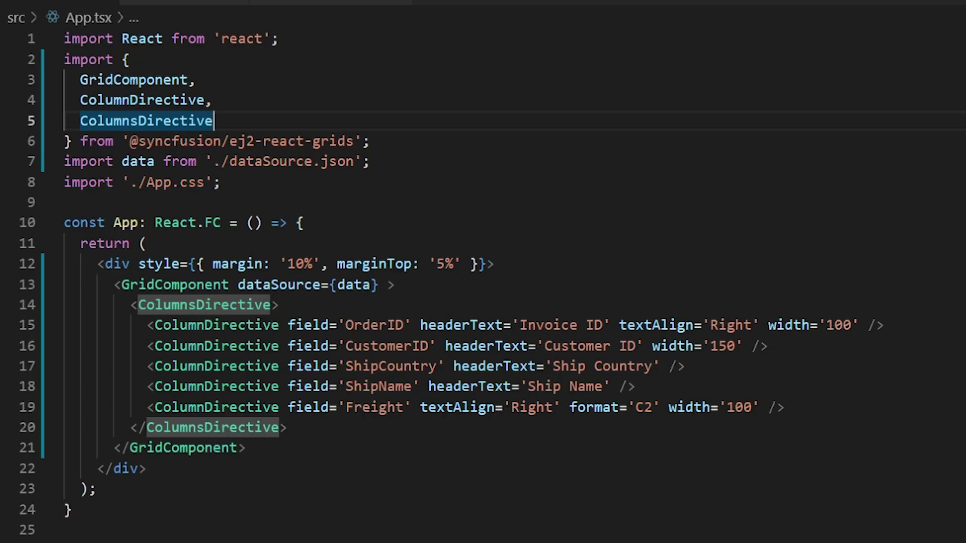
text(,)
Add Page and Inject to the grid's import list.
key(Return)
text(Pag)
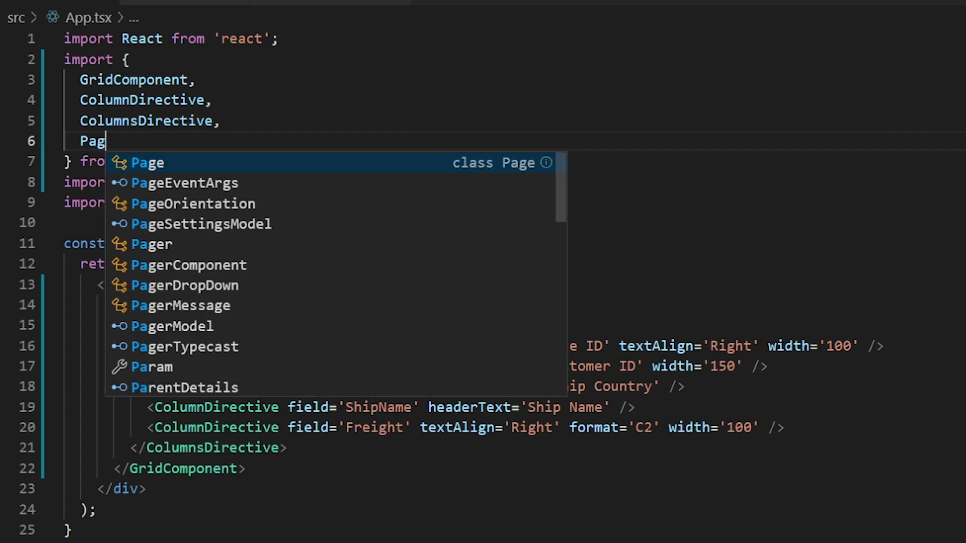
text(e)
key(Escape)
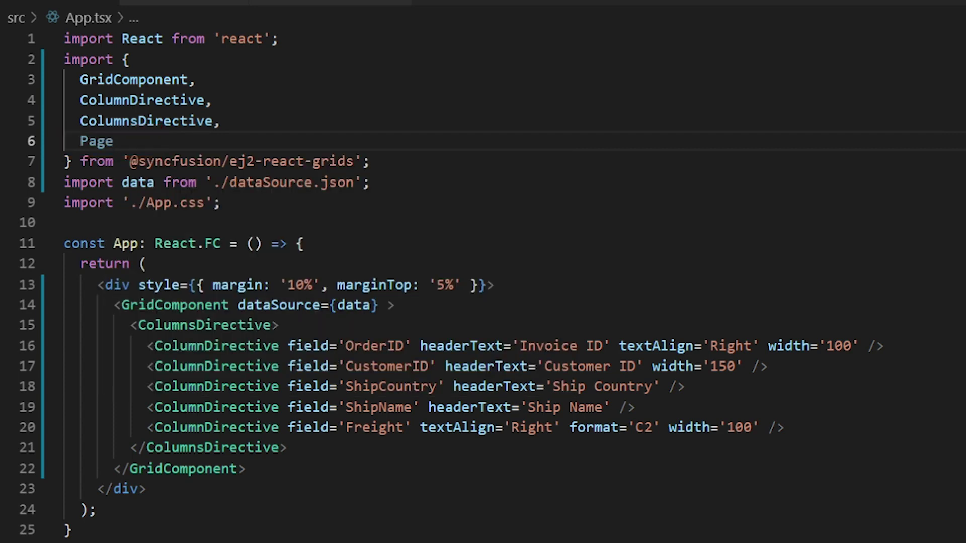
text(,)
key(Return)
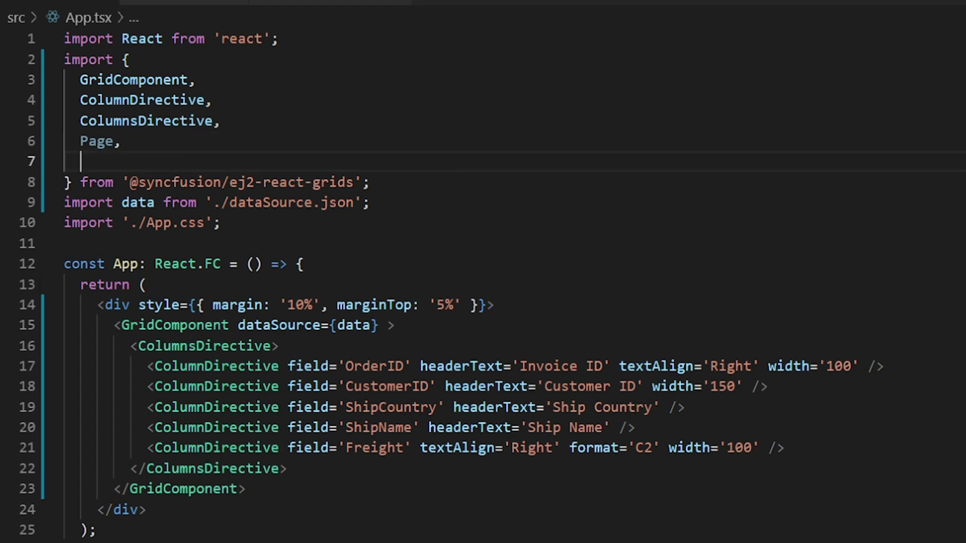
text(Inject)
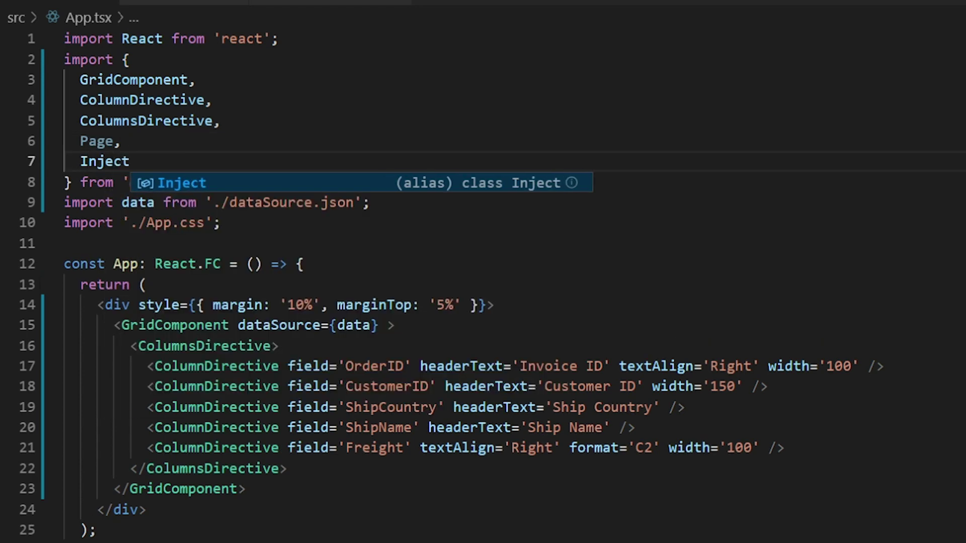
key(Escape)
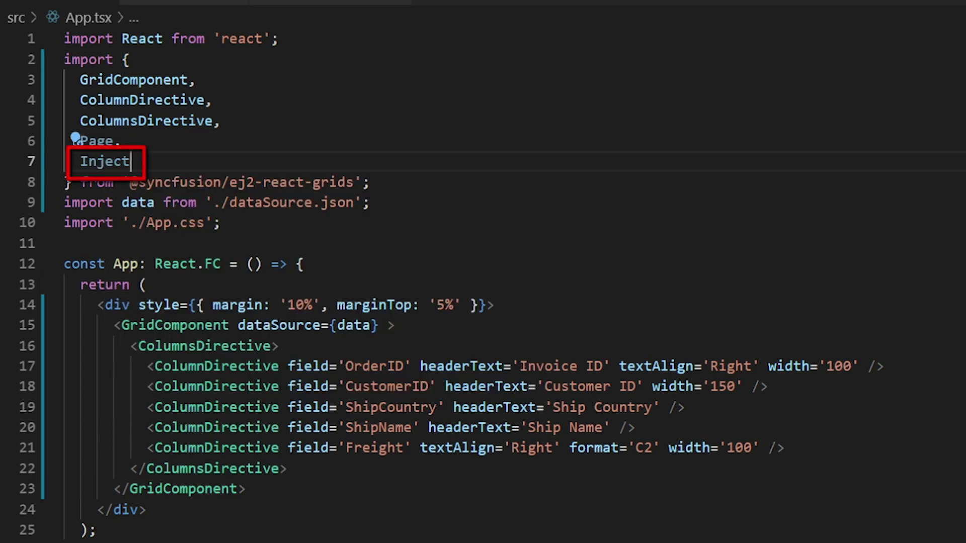
Add <Inject services={[Page]} /> after the column definitions.
click(288, 469)
key(Return)
text(<Inject />)
key(Left)
key(Left)
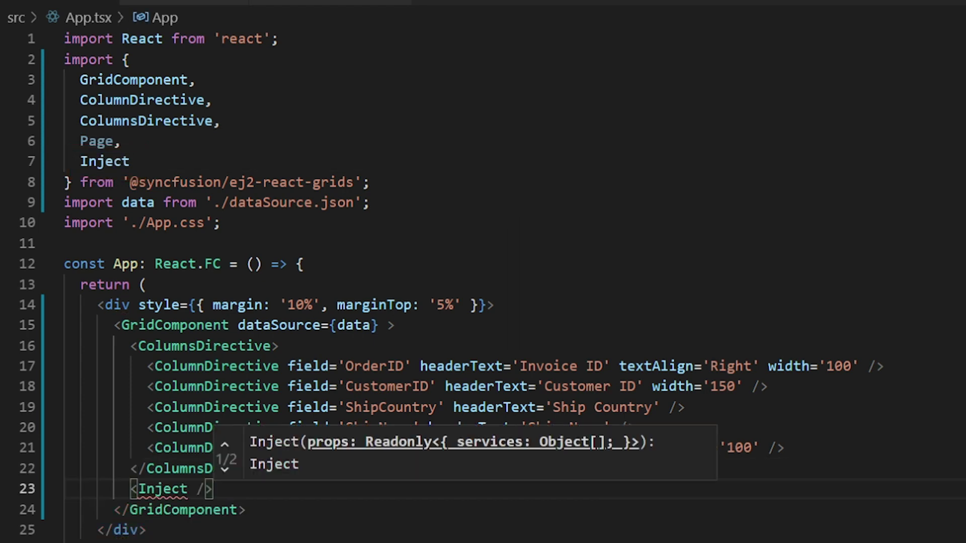
text(services={[Page)
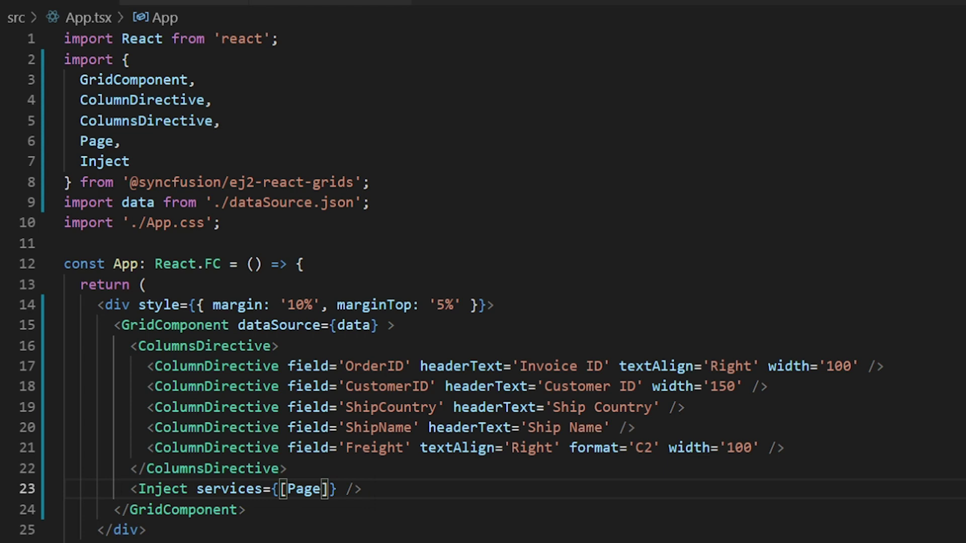
Add an indented allowPaging={true} attribute to GridComponent and start the pageSettings line.
click(379, 326)
key(Return)
text(allowPaging={true)
key(Escape)
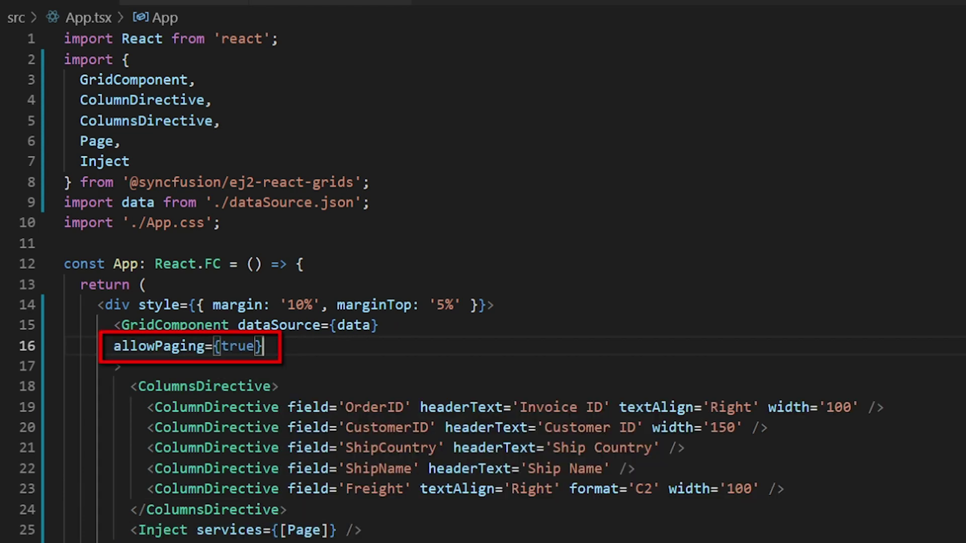
key(ctrl+bracketright)
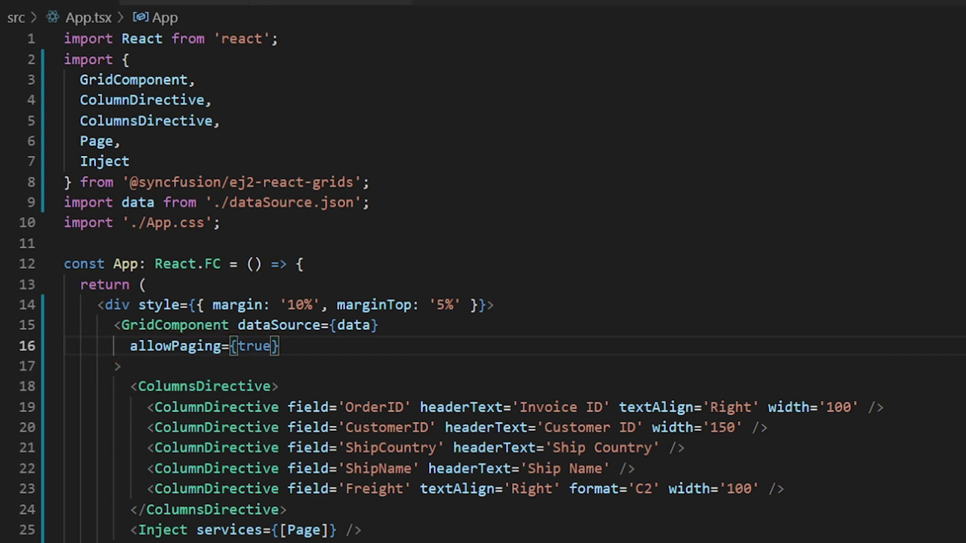
key(Return)
text(pageSettings={{pageSize:)
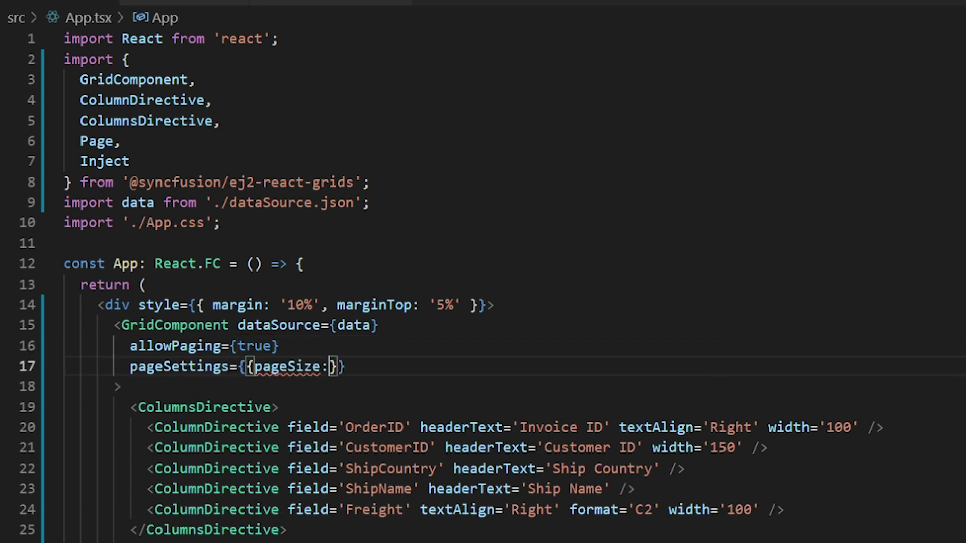
text(6)
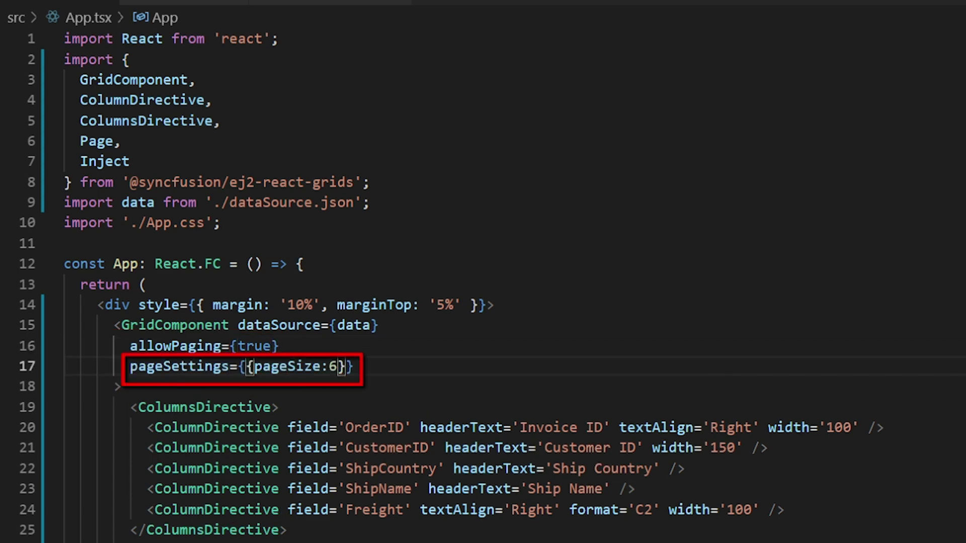
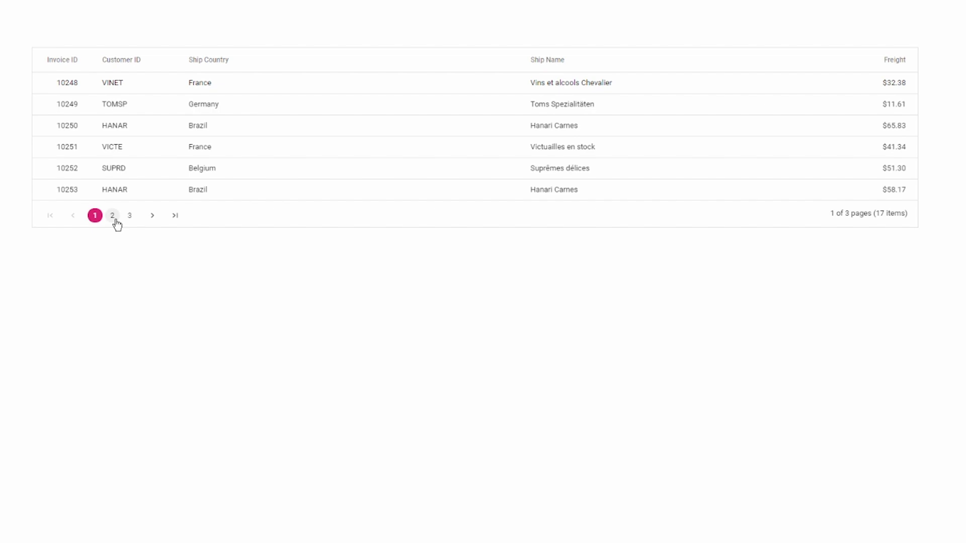
Page the order grid to page 2, then to its last page, page 3.
click(114, 219)
click(128, 217)
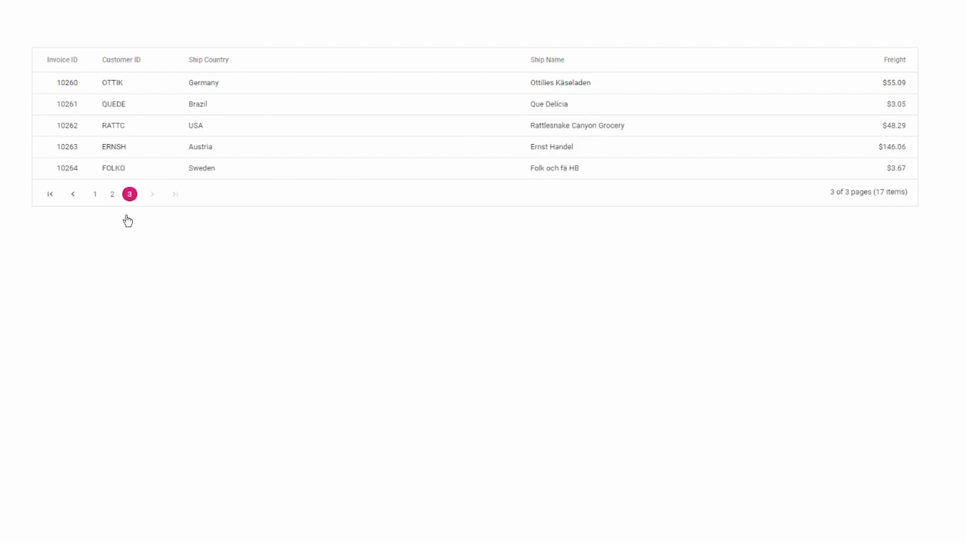
text(germa)
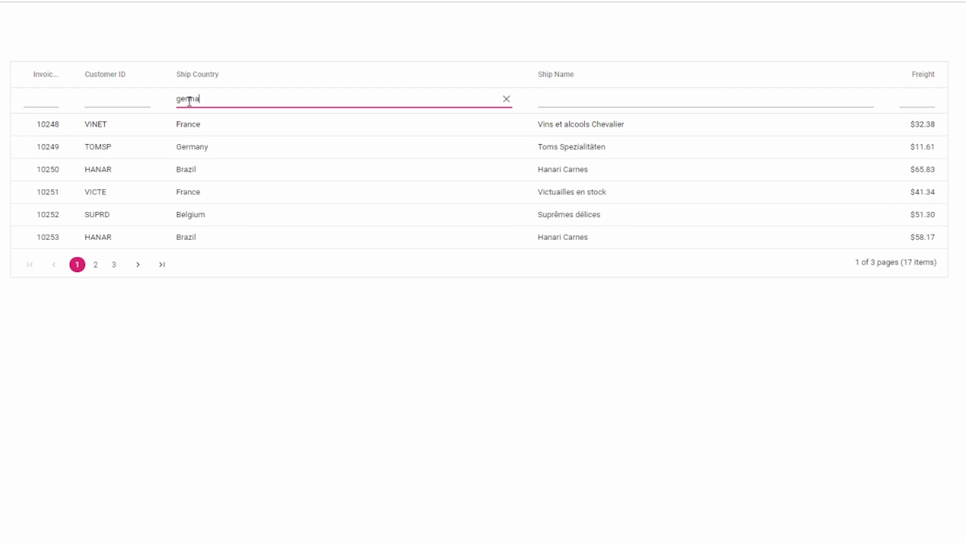
text(ny)
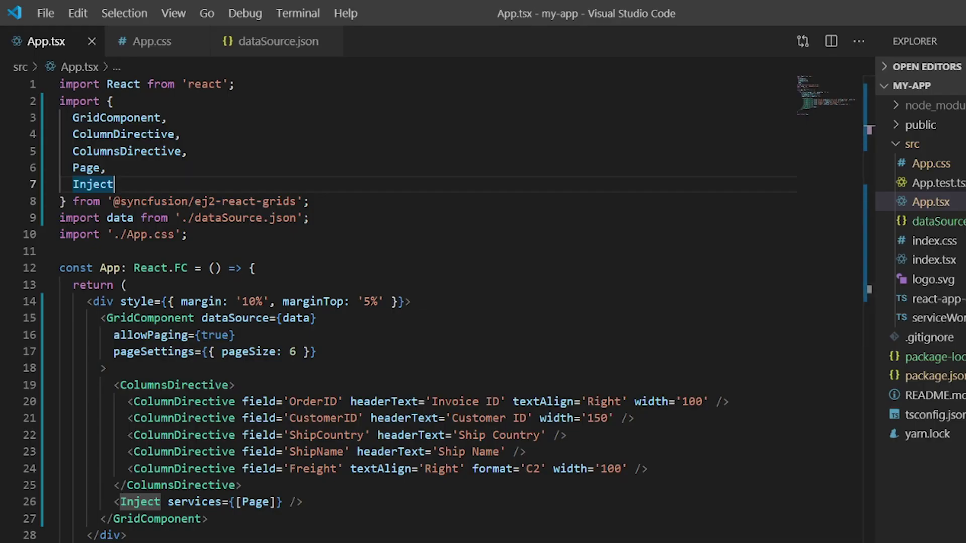
text(,)
Import Filter, add it to the Inject services beside Page, and add allowFiltering={true} after pageSettings.
key(Return)
text(Fil)
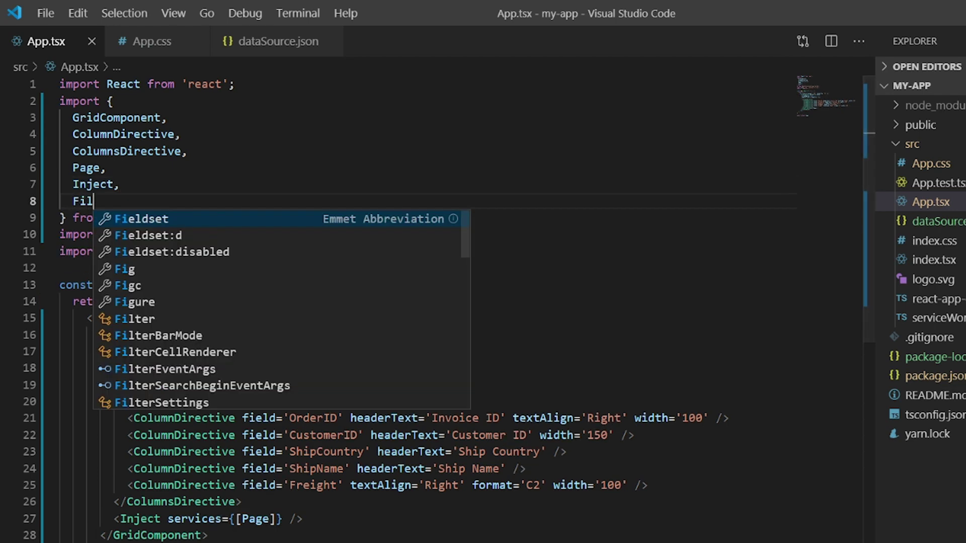
text(ter)
key(Escape)
click(270, 519)
text(, )
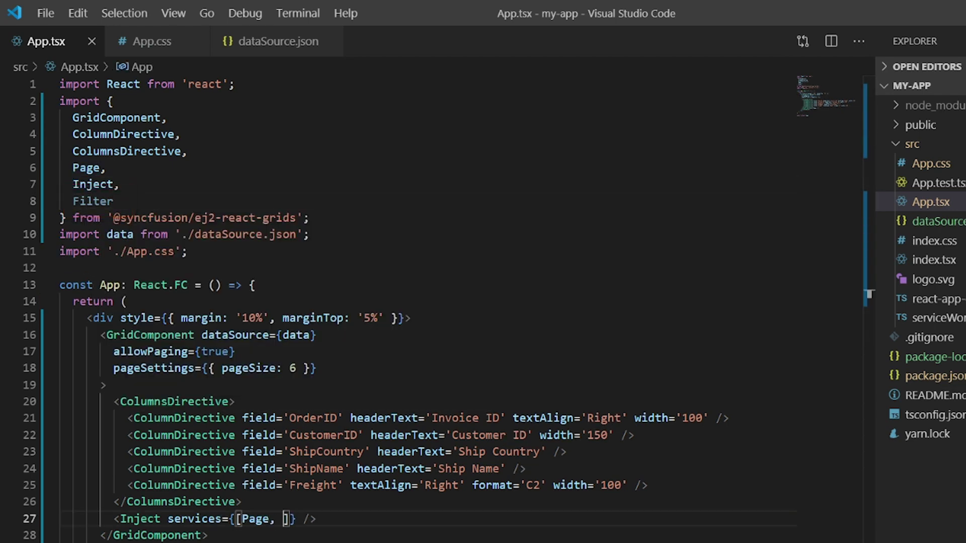
text(Filter)
key(Escape)
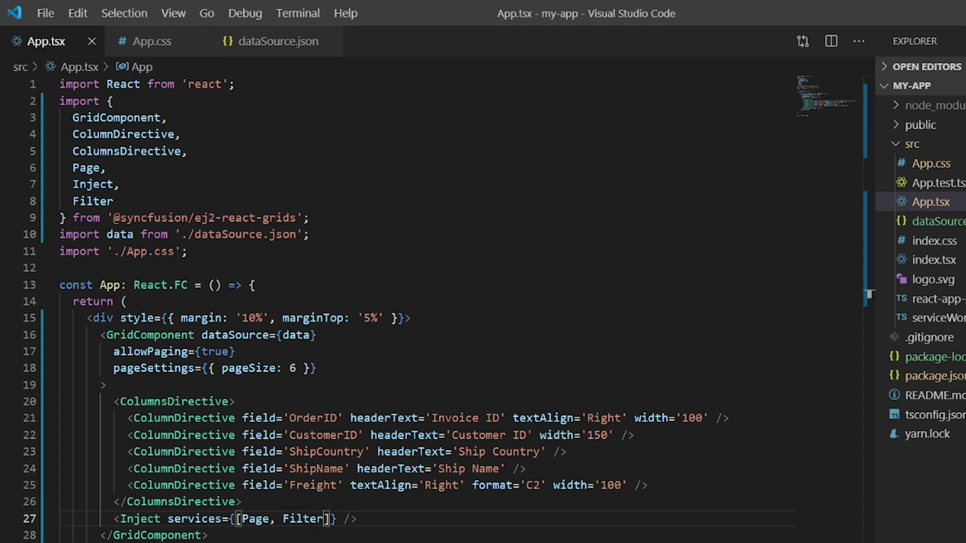
click(321, 369)
key(Return)
text(allowFiltering={true)
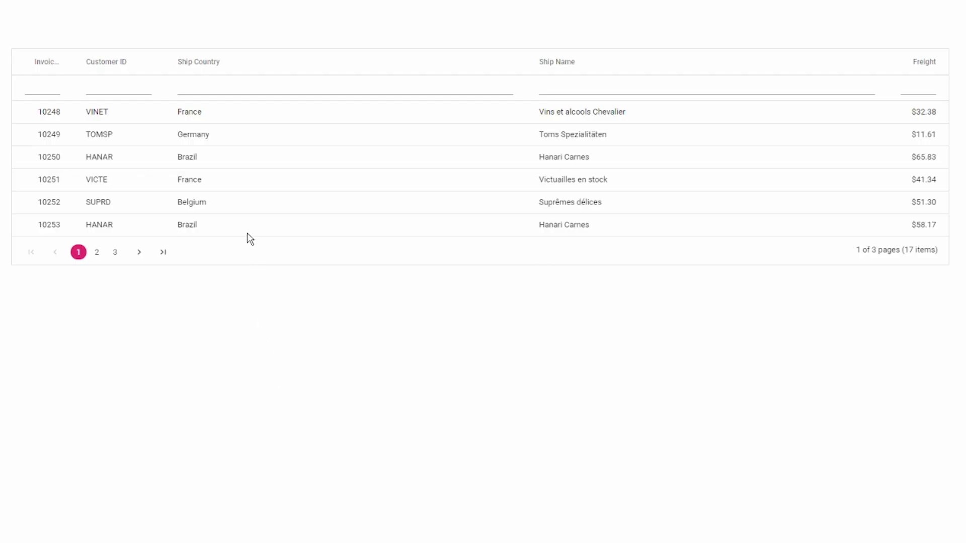
click(225, 88)
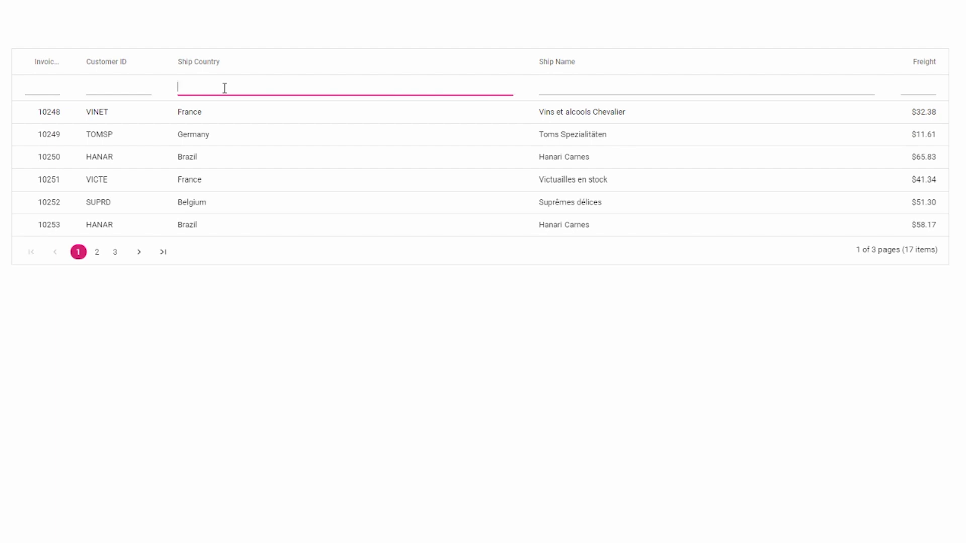
text(germany)
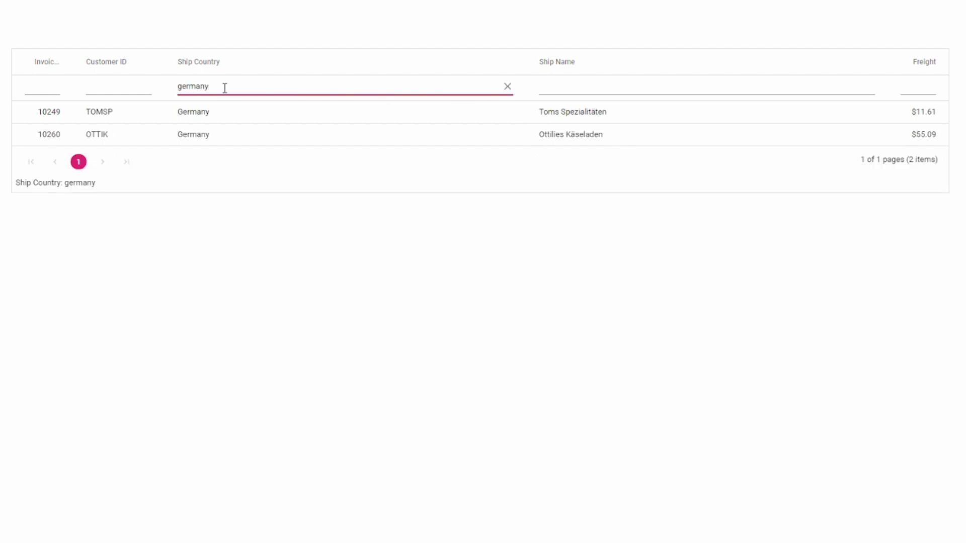
key(ctrl+a)
key(BackSpace)
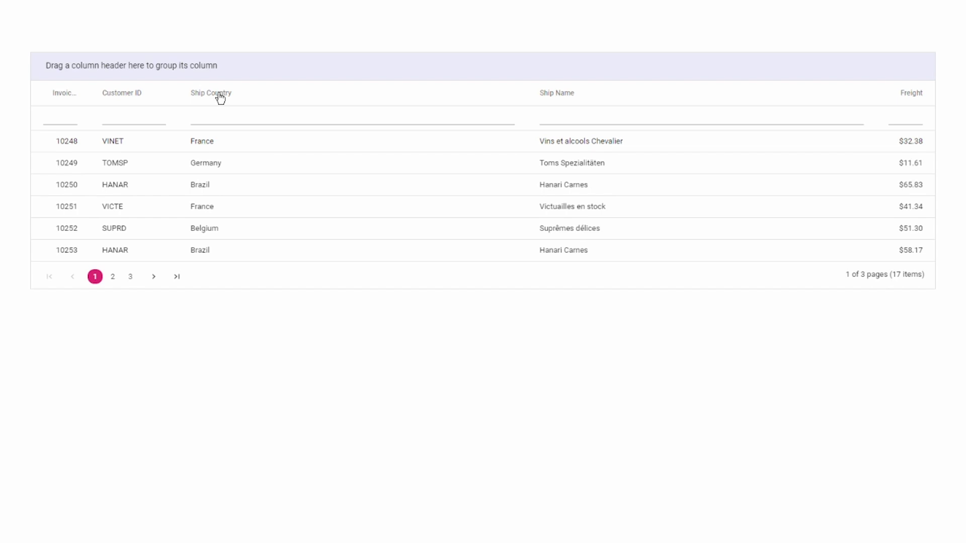
After an attempted Ship Country header drag, import Group and add it to the Inject services.
drag(218, 96, 220, 75)
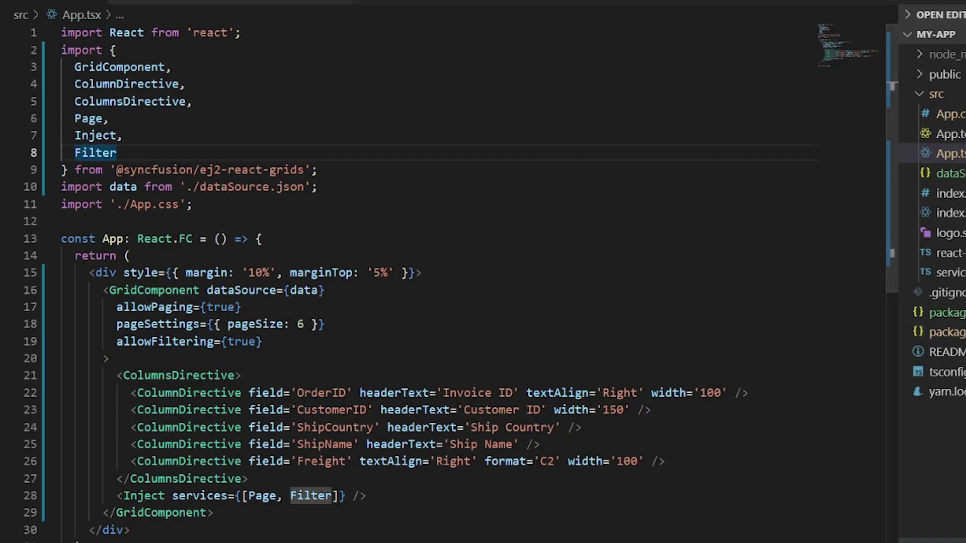
text(,)
key(Return)
text(Gr)
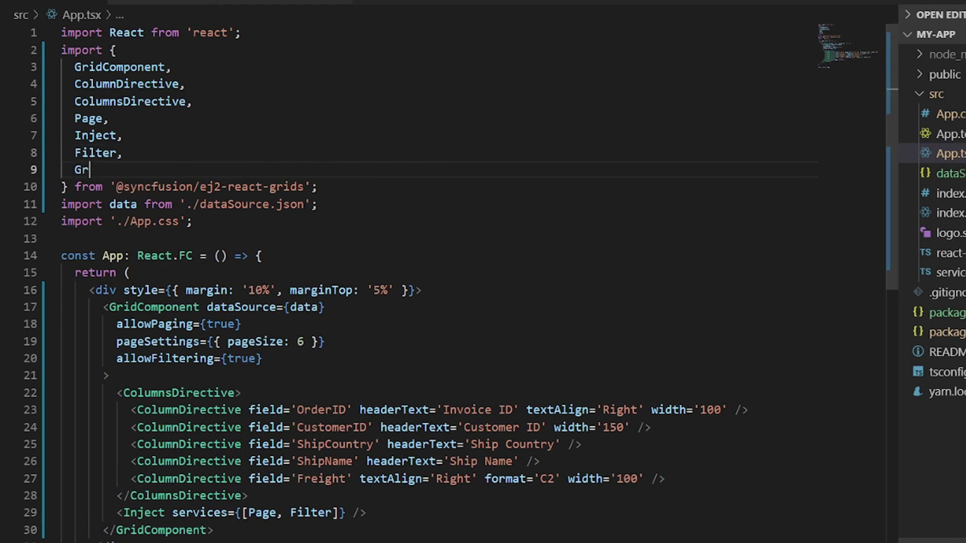
text(ou)
key(Return)
click(335, 512)
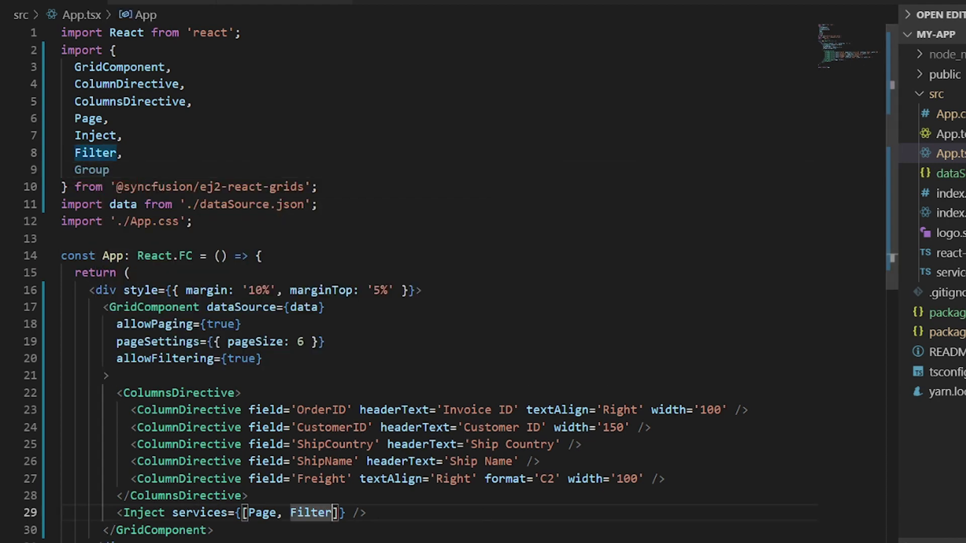
text(, Group)
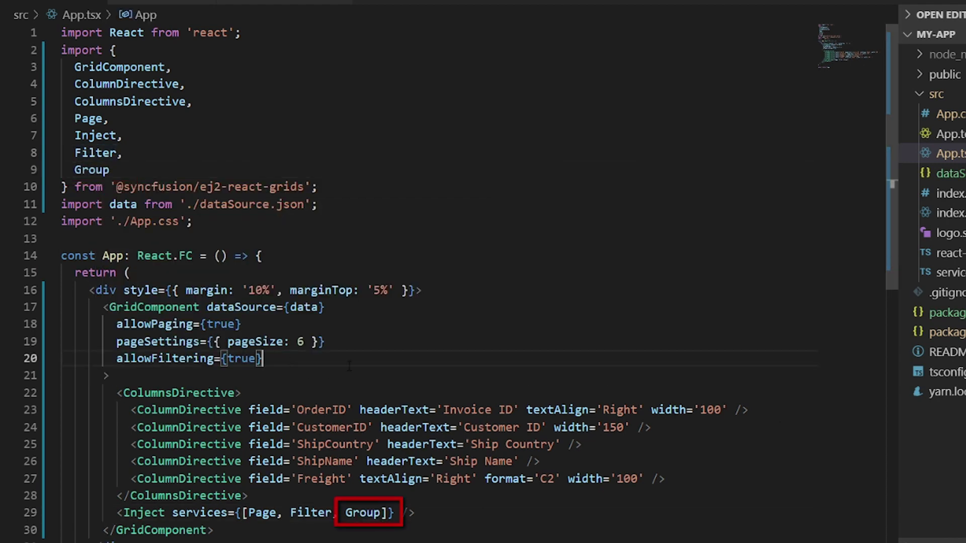
Add allowGrouping={true} on a new line below allowFiltering.
click(314, 359)
key(Return)
text(allow)
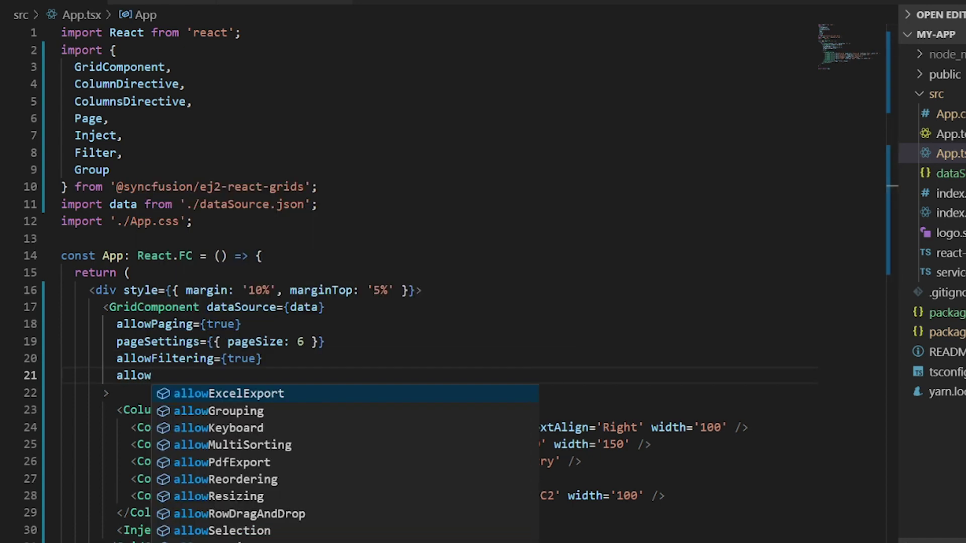
text(G)
key(Return)
text(={true)
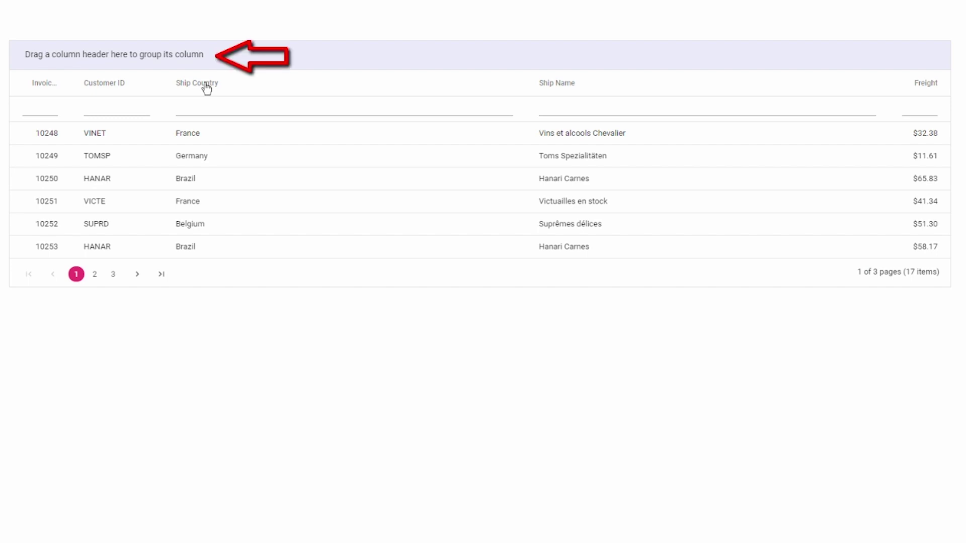
Drop the Ship Country header, then the Ship Name header, into the group panel for nested groups.
drag(206, 88, 206, 66)
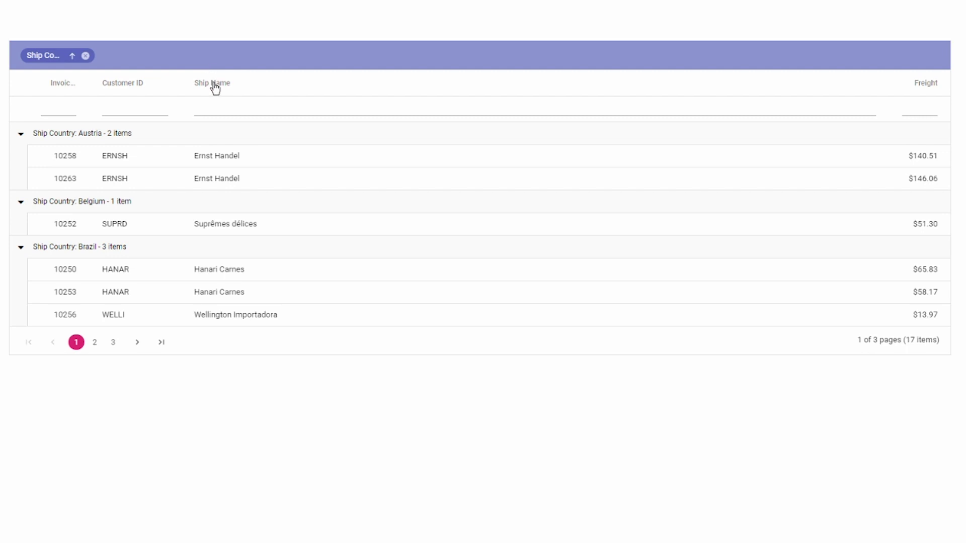
drag(214, 88, 214, 60)
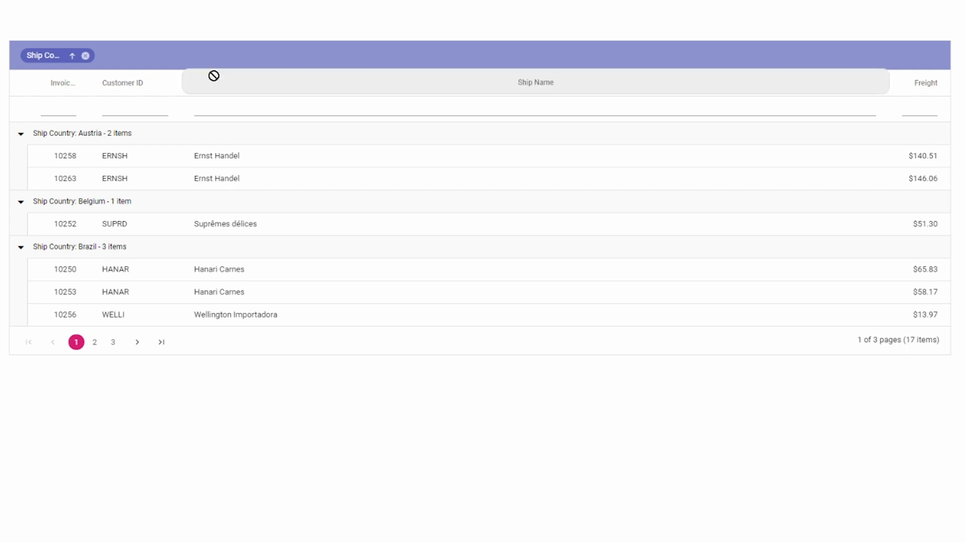